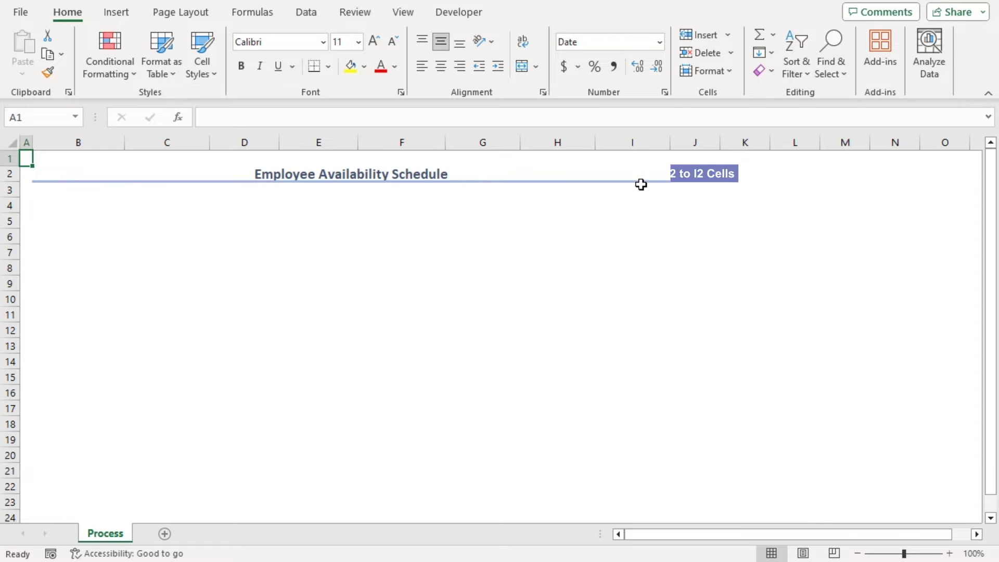
Enter The Washington Post and Washington Metropolitan Area in B4:B5, then paste the address lines into B6:B9.
left_click(79, 211)
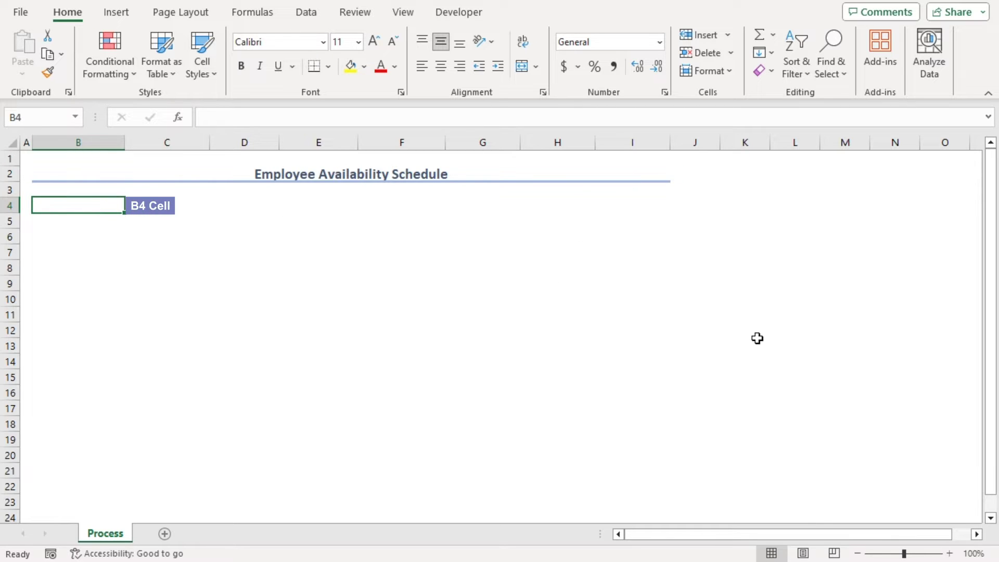
type("The")
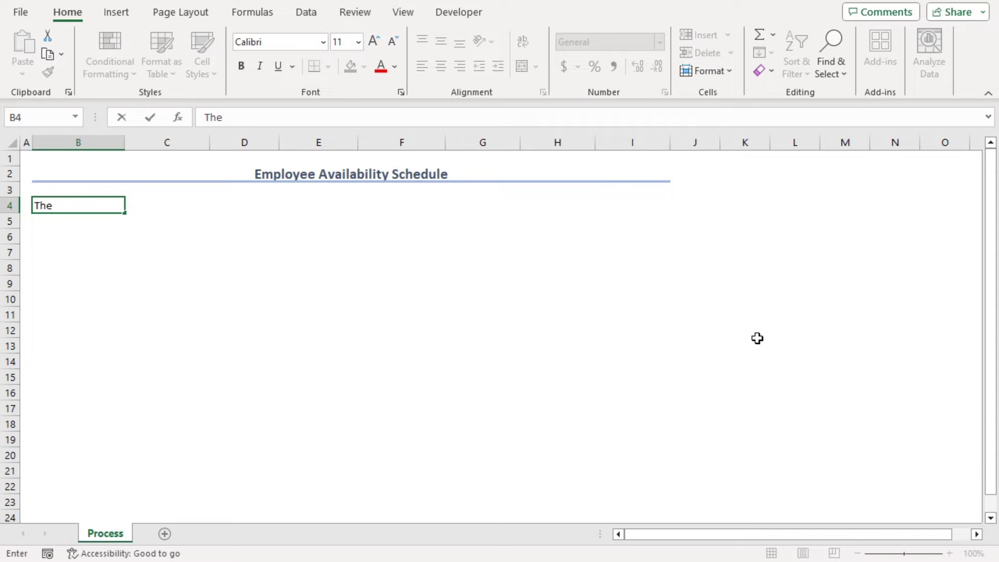
type(" Washington")
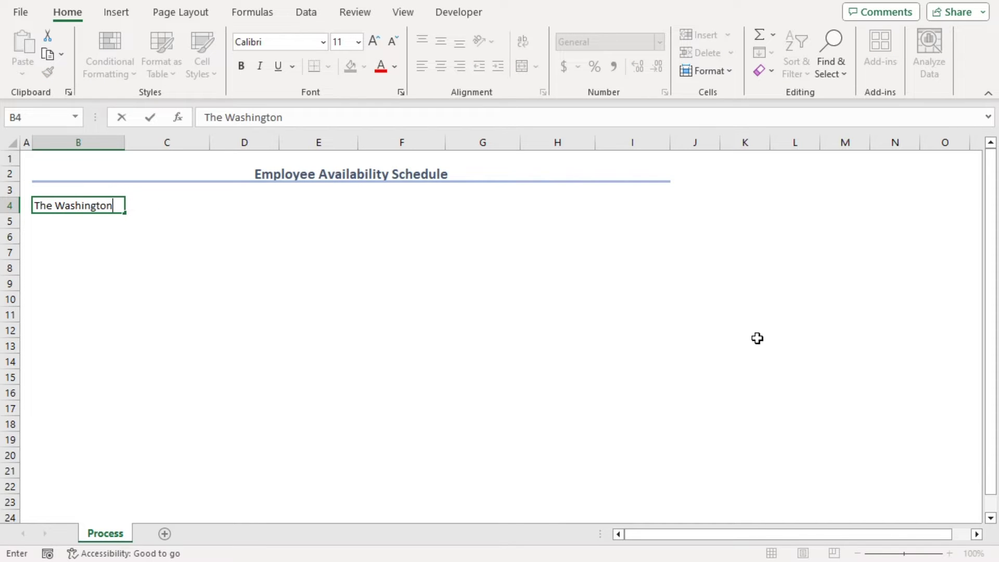
type(" Post")
key("Return")
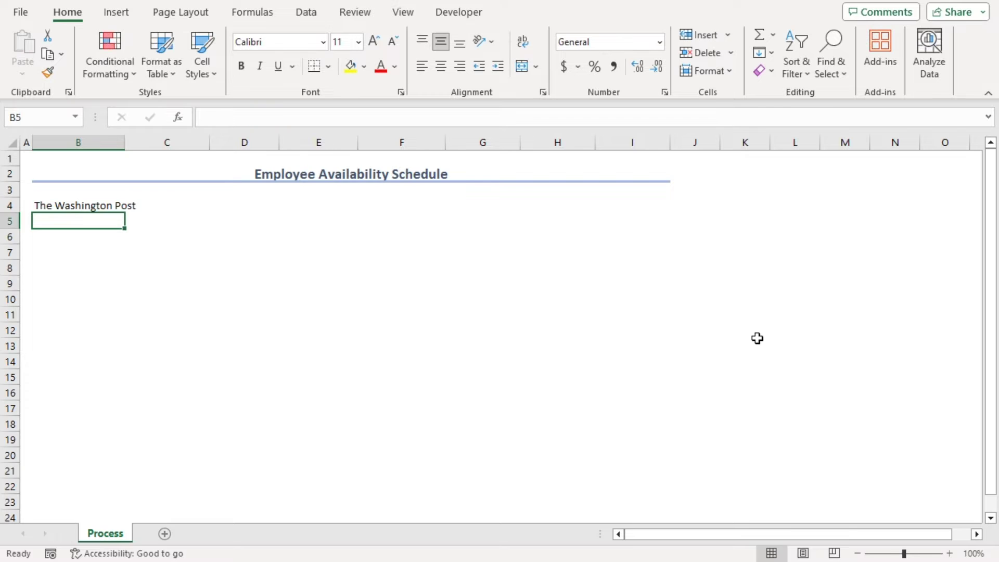
type("Wa")
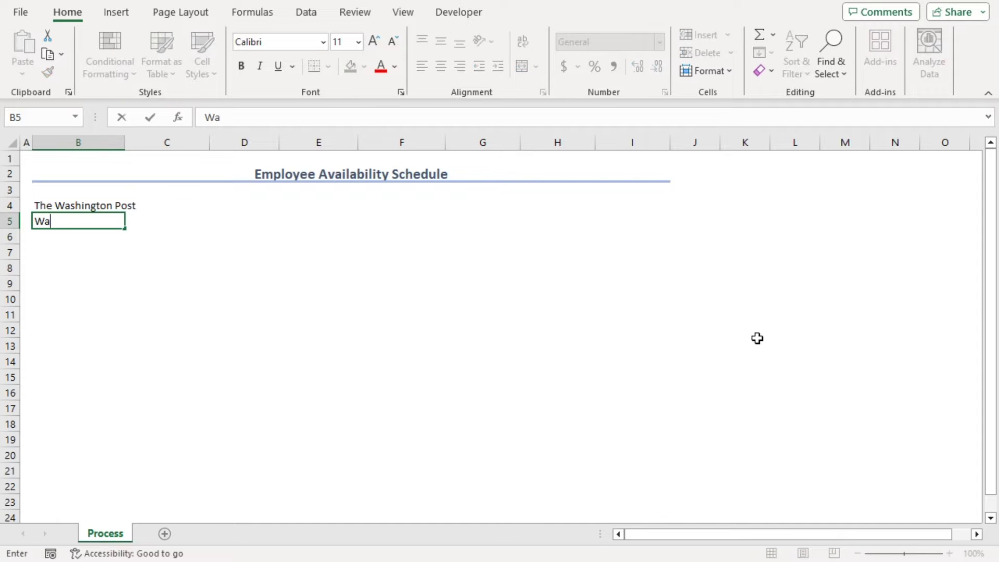
type("shington Me")
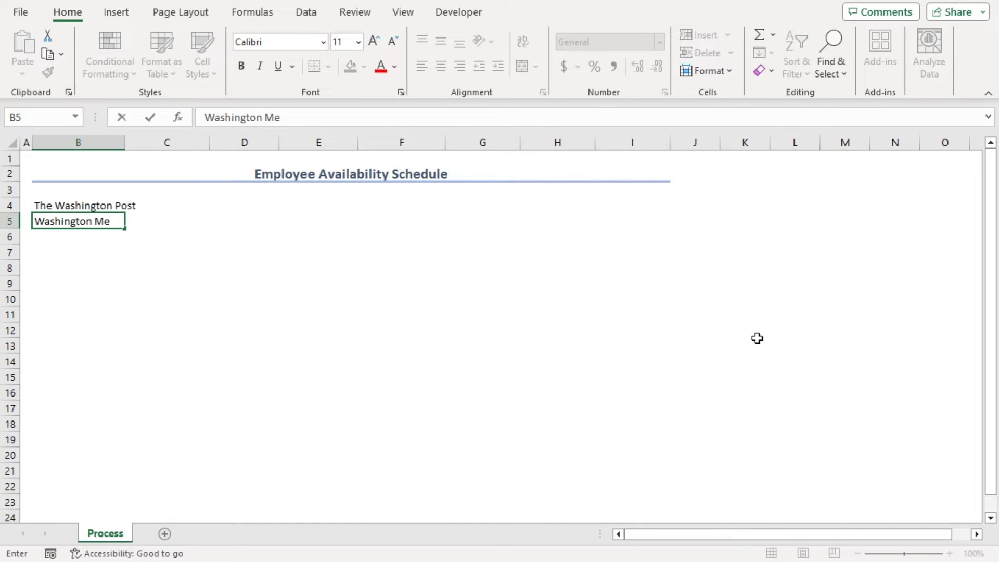
type("tropolitan Area")
key("Return")
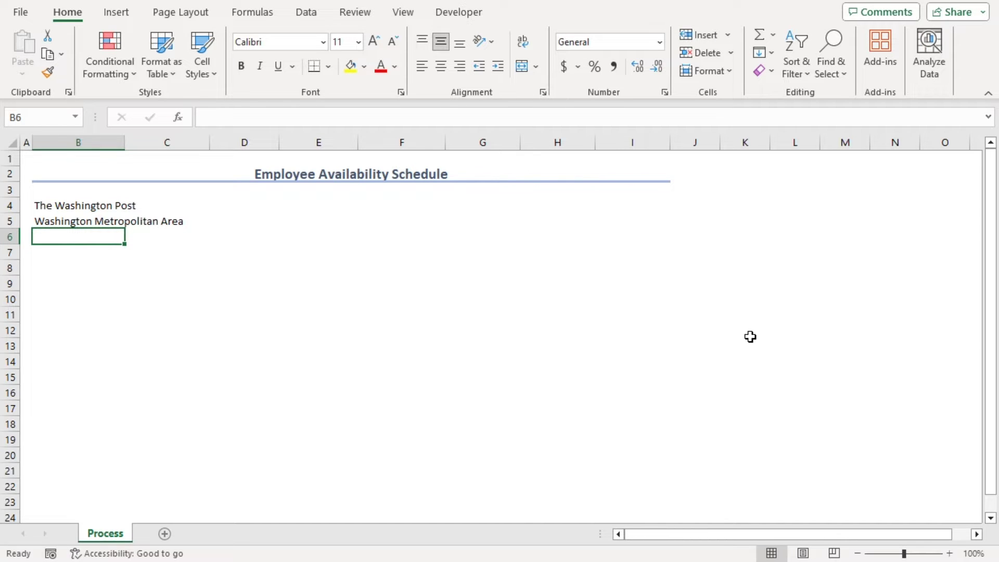
key("ctrl+c")
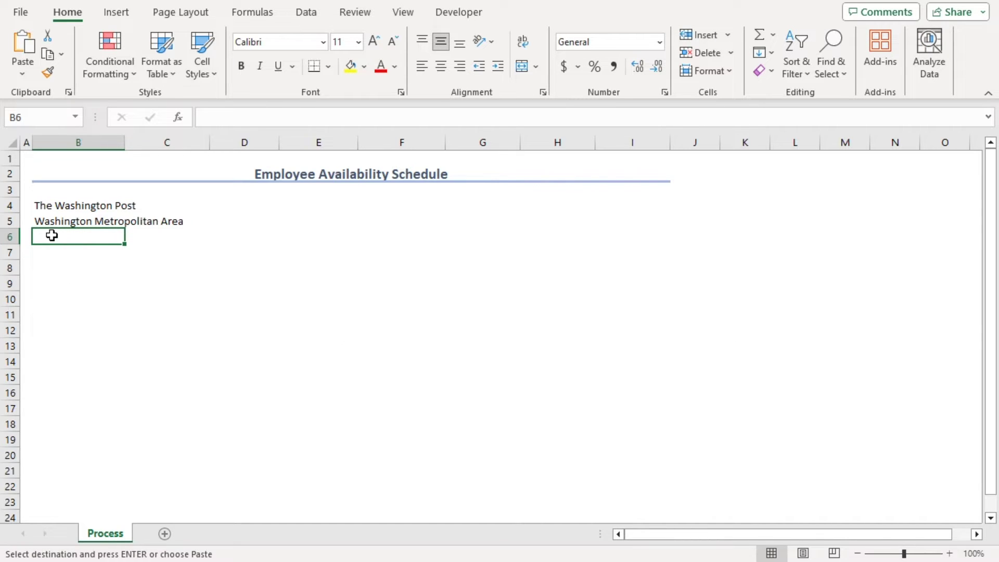
key("ctrl+c")
key("ctrl+v")
left_click(263, 364)
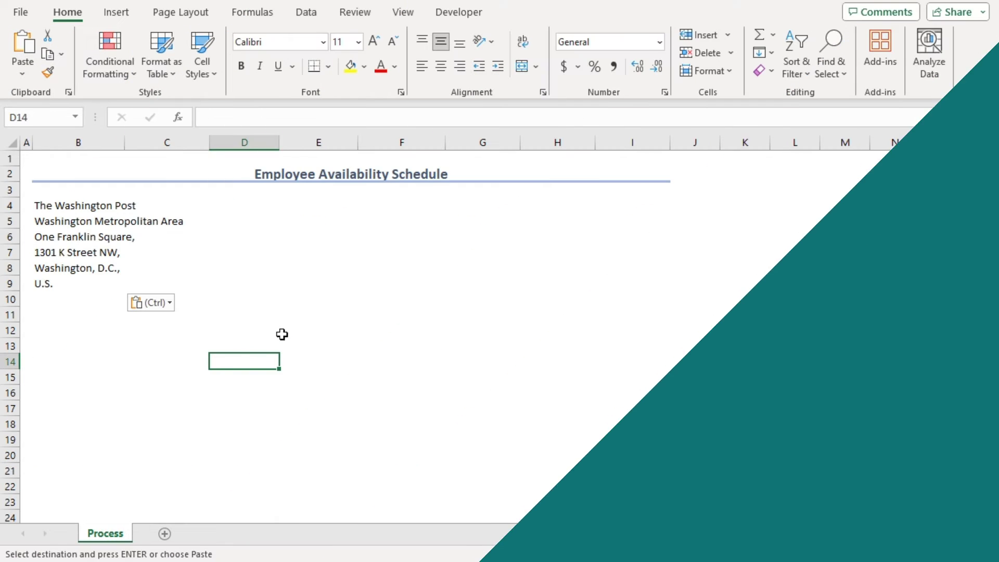
Type the labels Schedule Start, Schedule Validity and Duration into E4:E6.
left_click(321, 206)
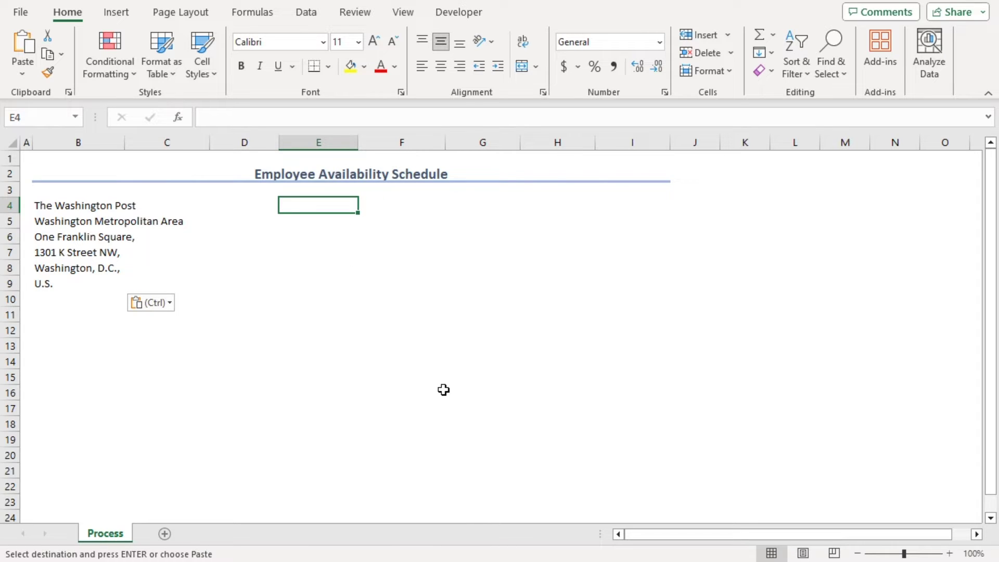
type("Sch")
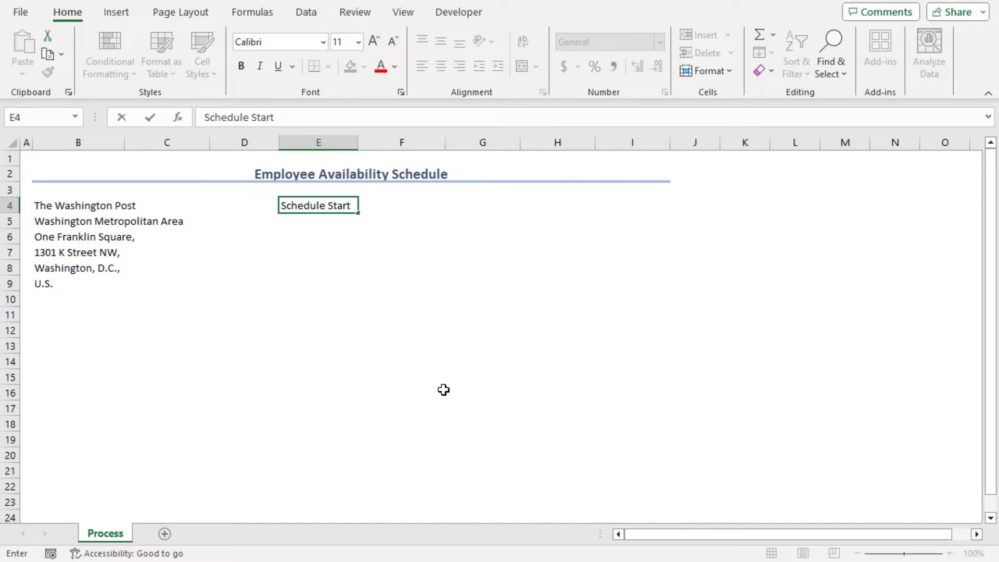
type("edule Start")
key("Return")
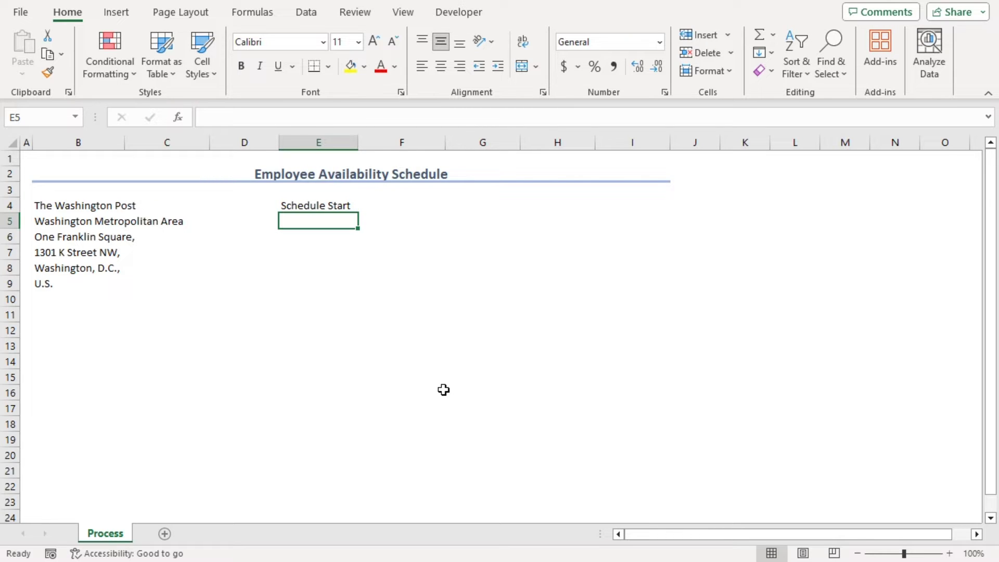
type("Schedule Validity")
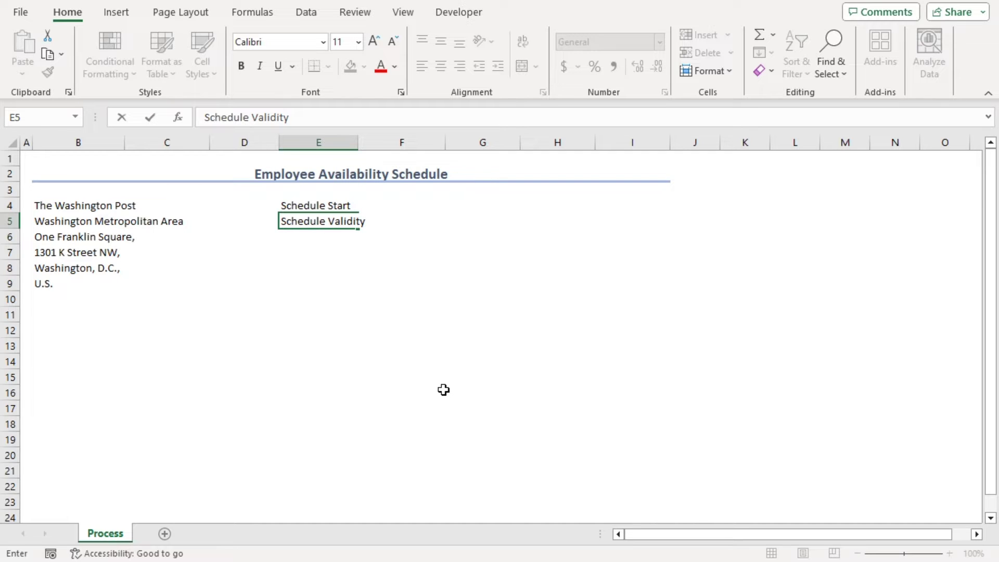
key("Return")
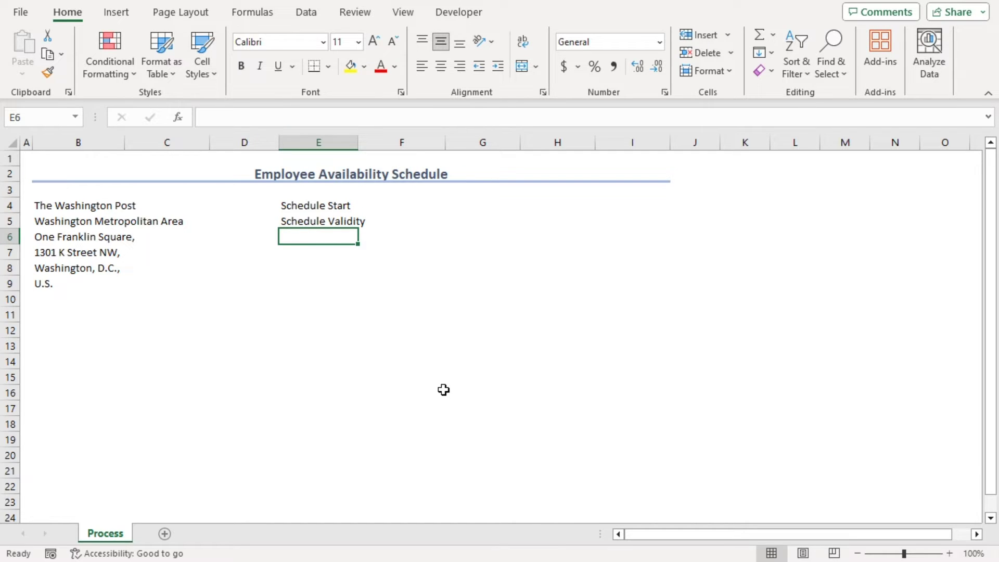
type("Duration")
key("Return")
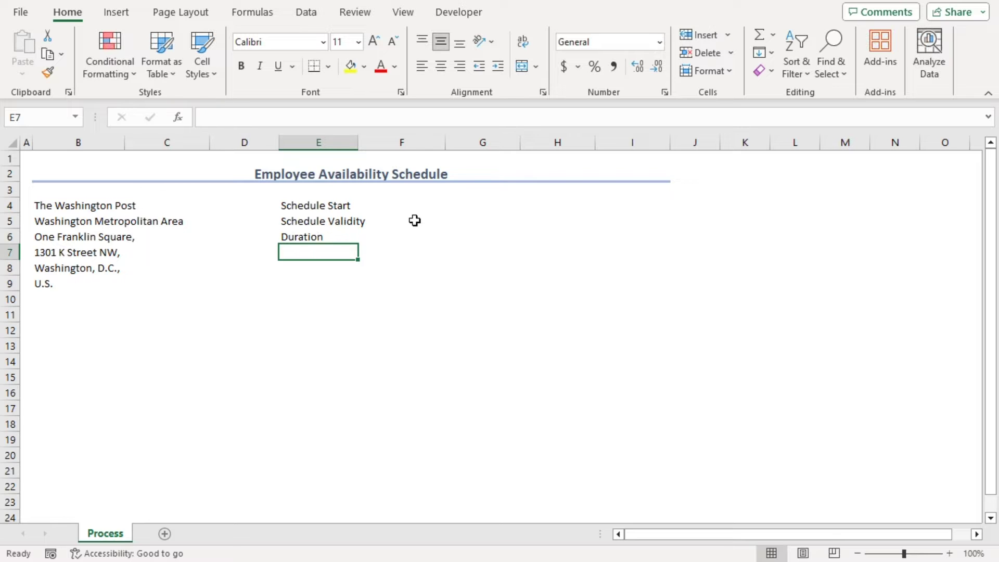
Enter the dates 23-Oct-23 in F4 and 27-Oct-23 in F5.
left_click(407, 205)
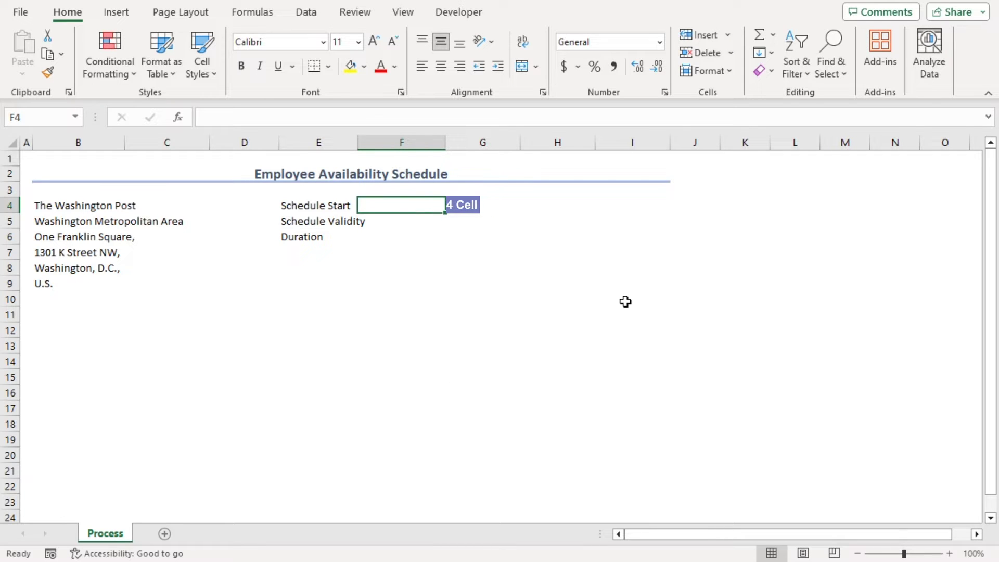
type("23")
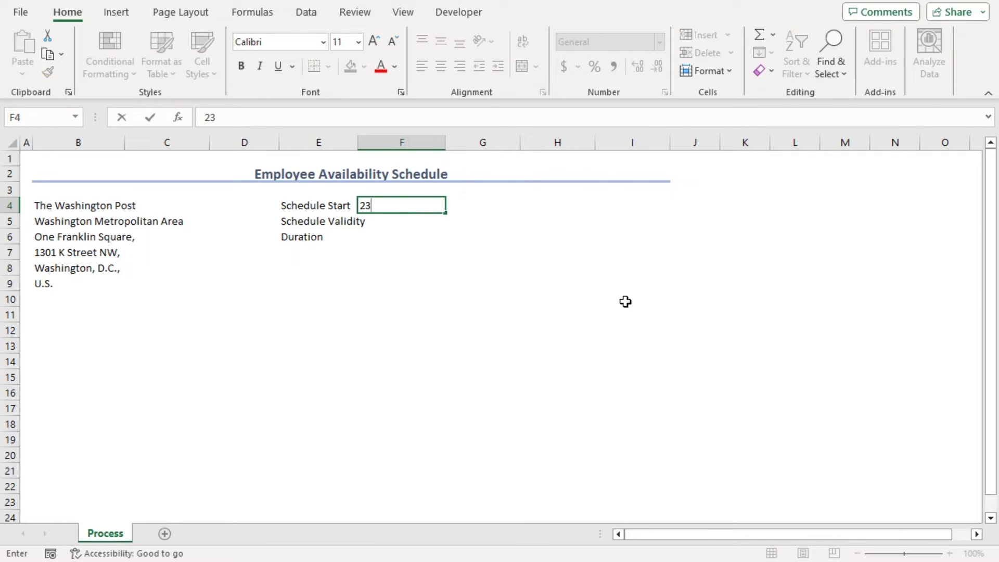
type(" October 2023")
key("Return")
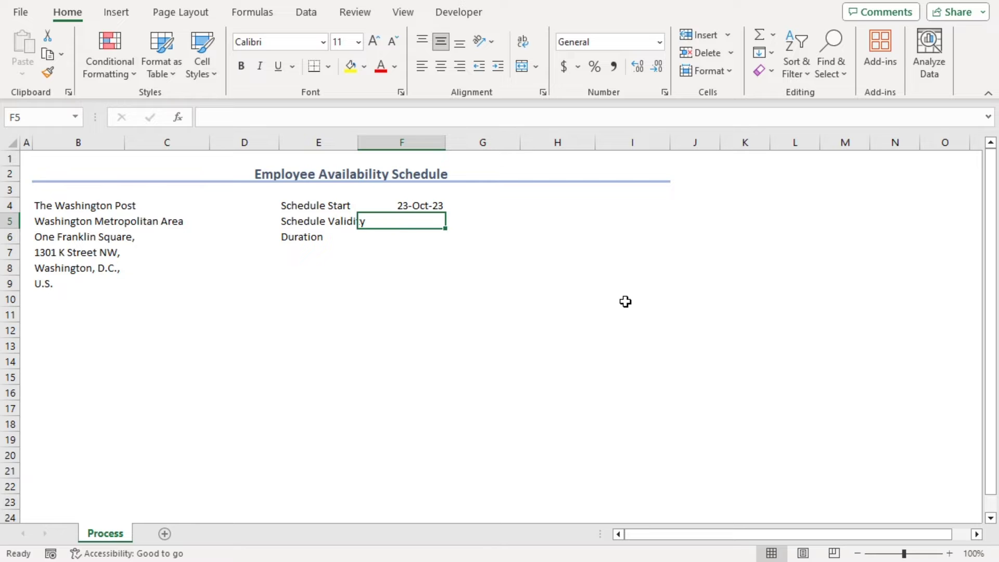
type("27-Oct-23")
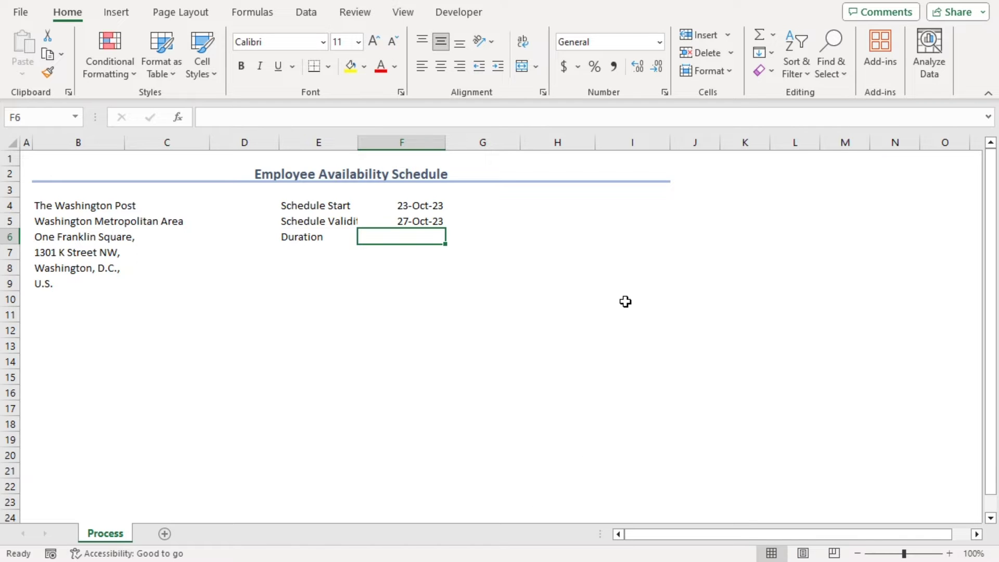
left_click(456, 15)
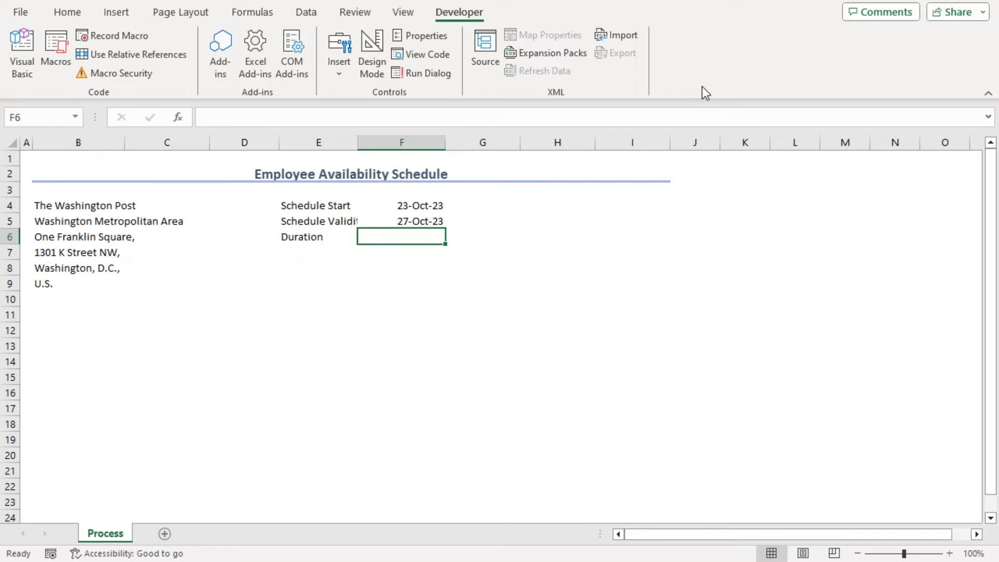
Keep the Developer tab ticked under Customize the Ribbon in Excel Options.
right_click(851, 62)
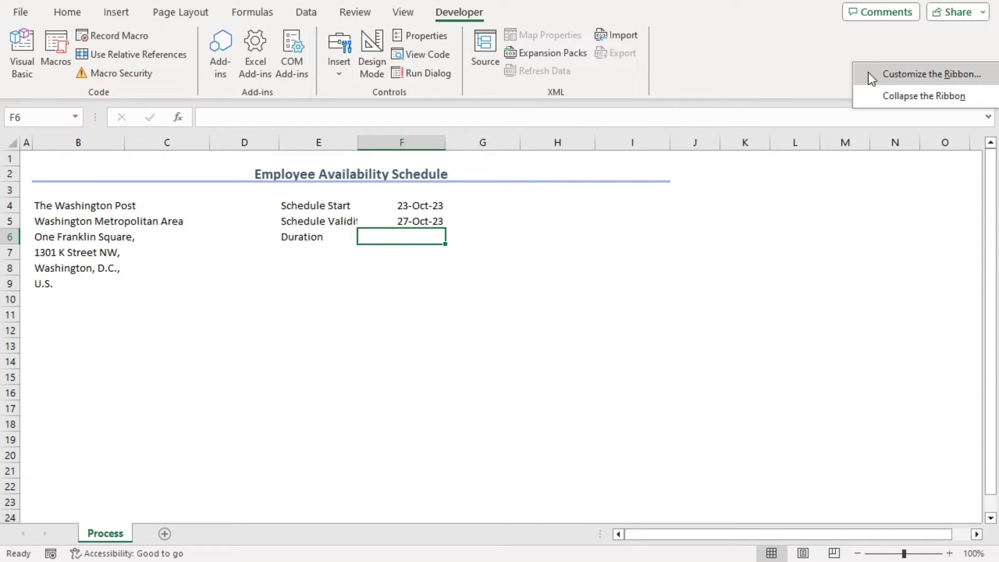
left_click(873, 79)
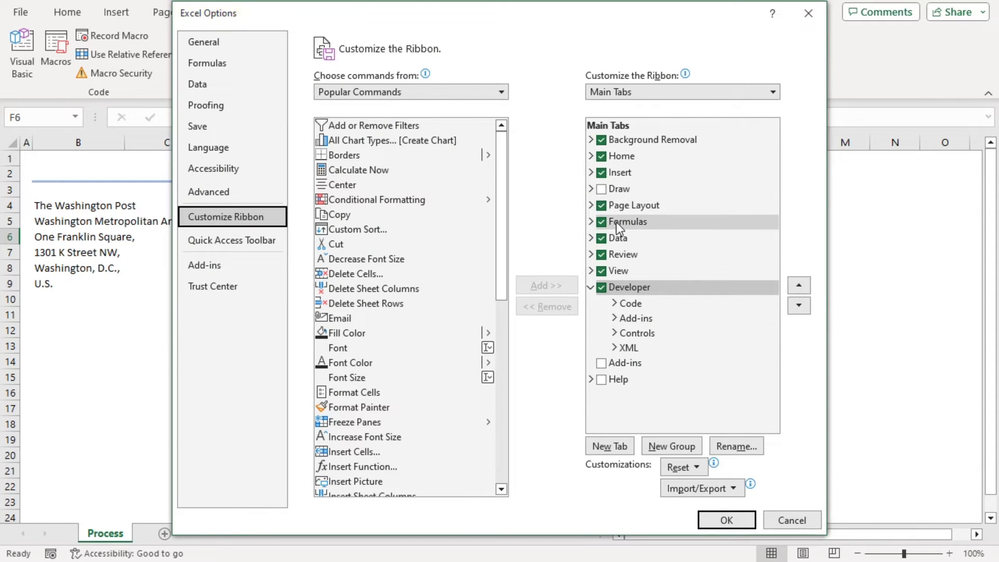
left_click(602, 289)
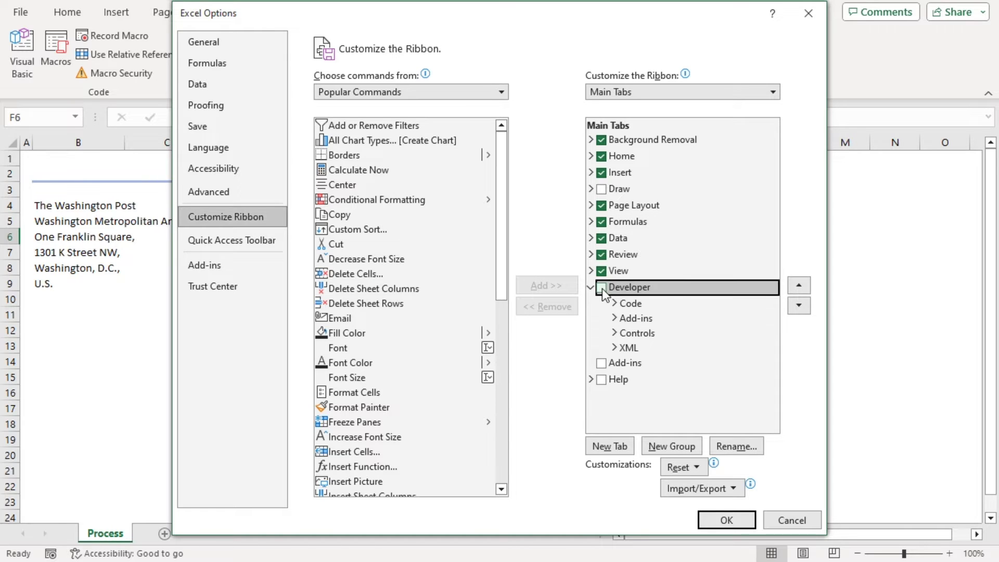
left_click(601, 287)
left_click(726, 521)
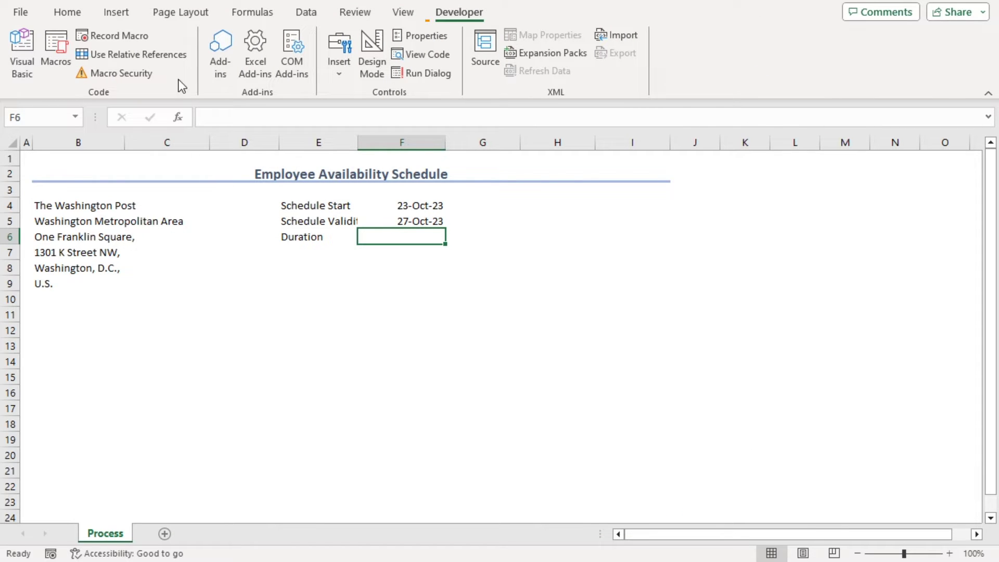
Insert the Mini Calendar and Date Picker add-in from the Office Add-ins store.
left_click(216, 62)
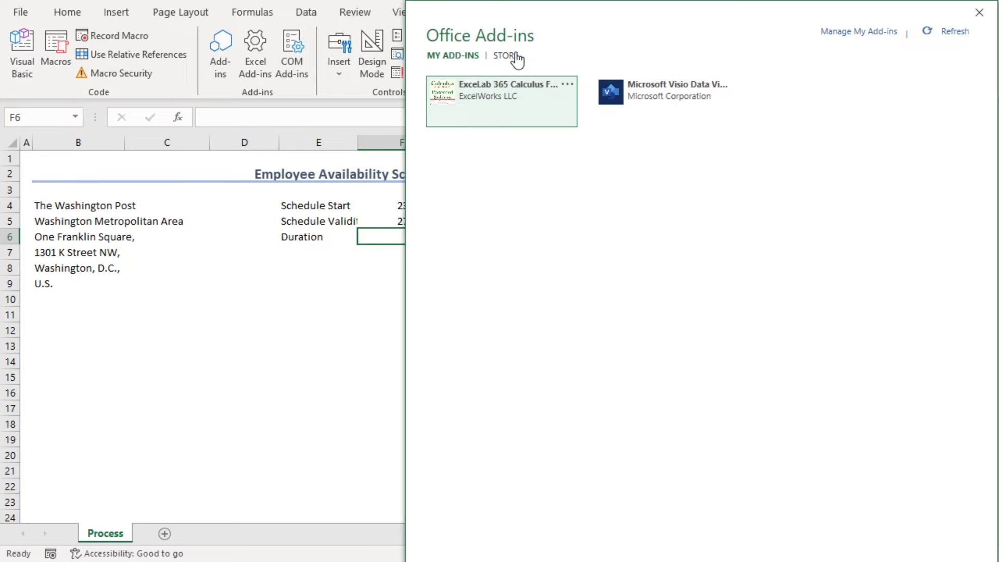
left_click(515, 57)
left_click(491, 119)
type("Calendar")
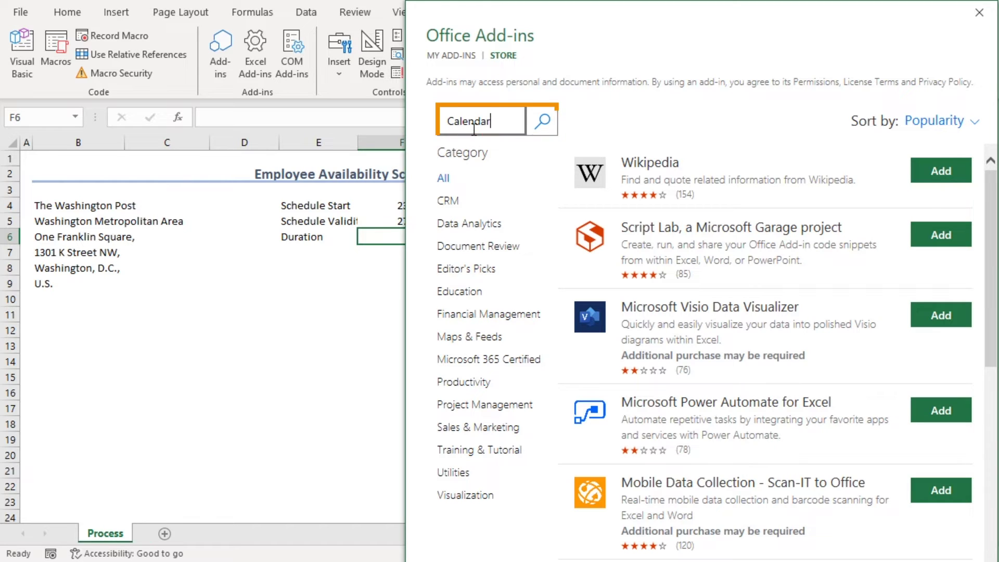
left_click(541, 123)
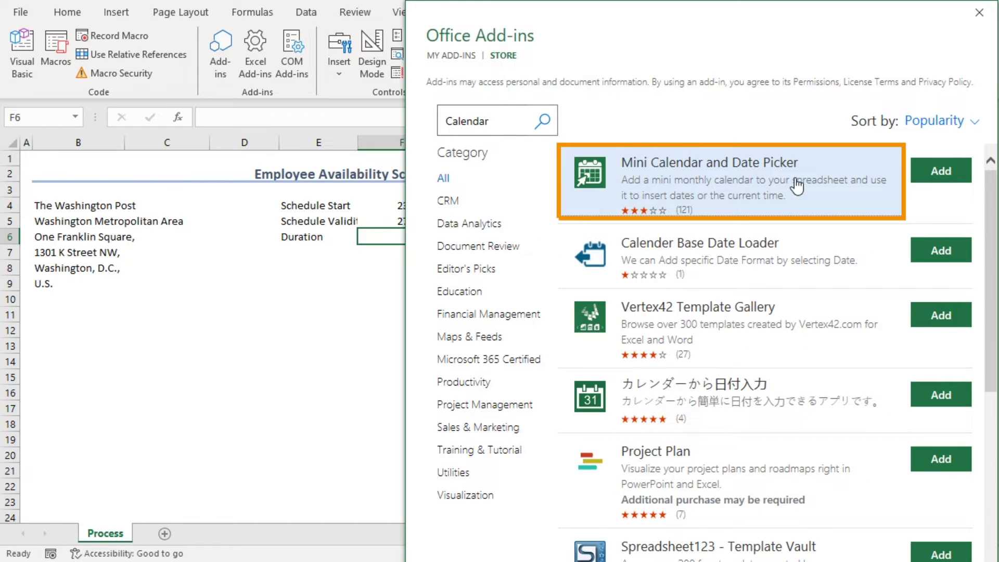
left_click(943, 172)
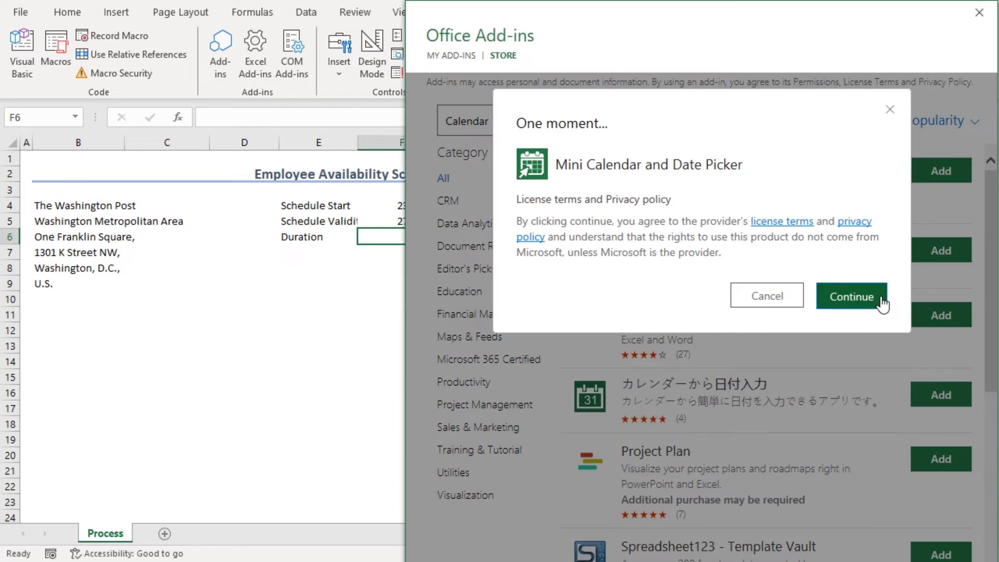
left_click(878, 298)
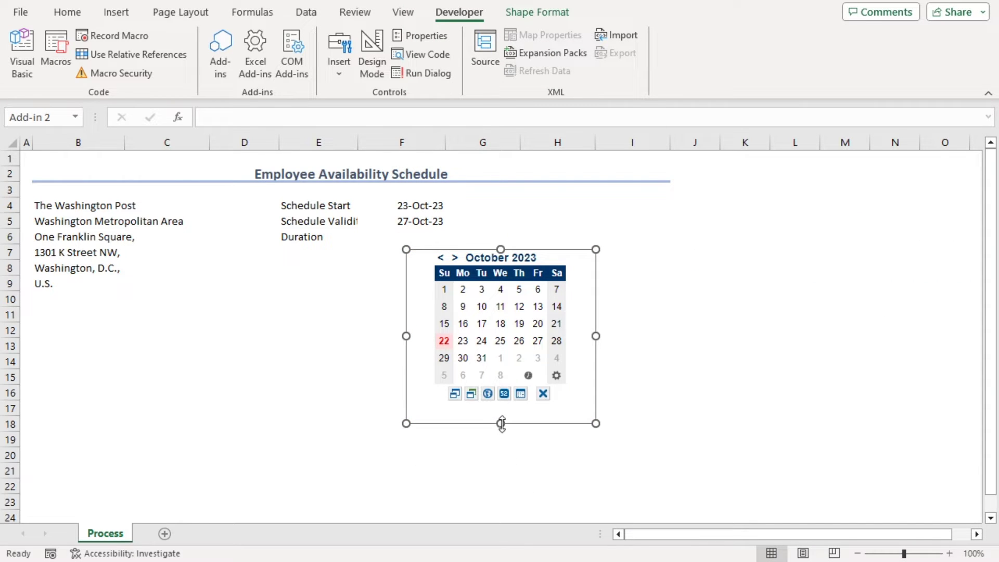
Resize the October 2023 calendar and move it up beside columns H–I.
left_click_drag(501, 423, 501, 402)
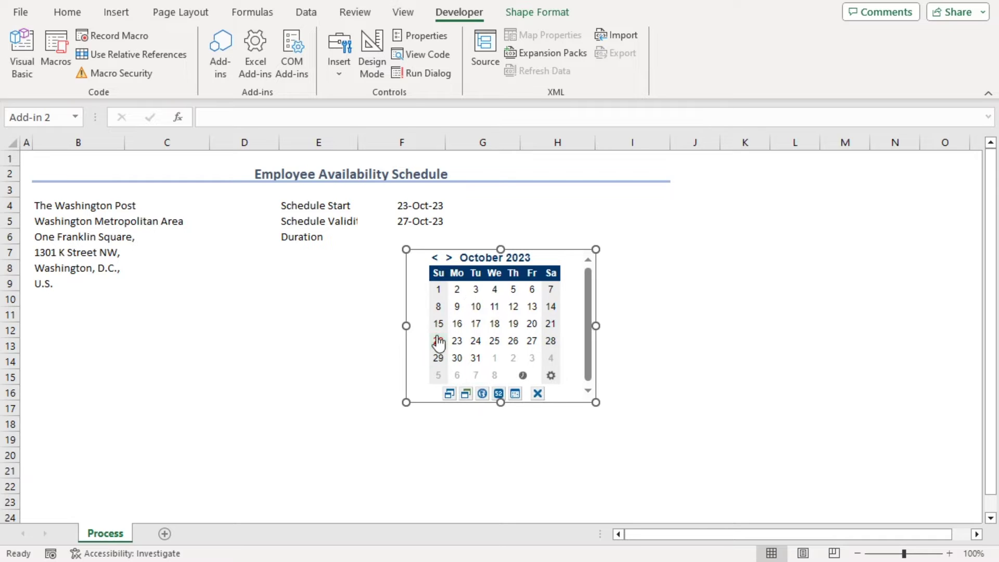
left_click_drag(406, 326, 432, 324)
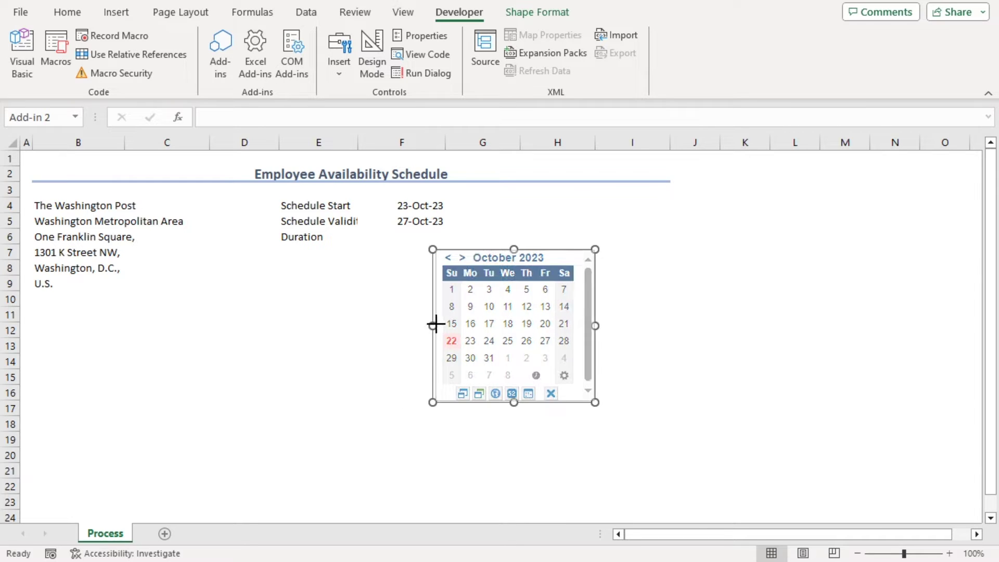
left_click_drag(558, 250, 638, 153)
left_click(590, 405)
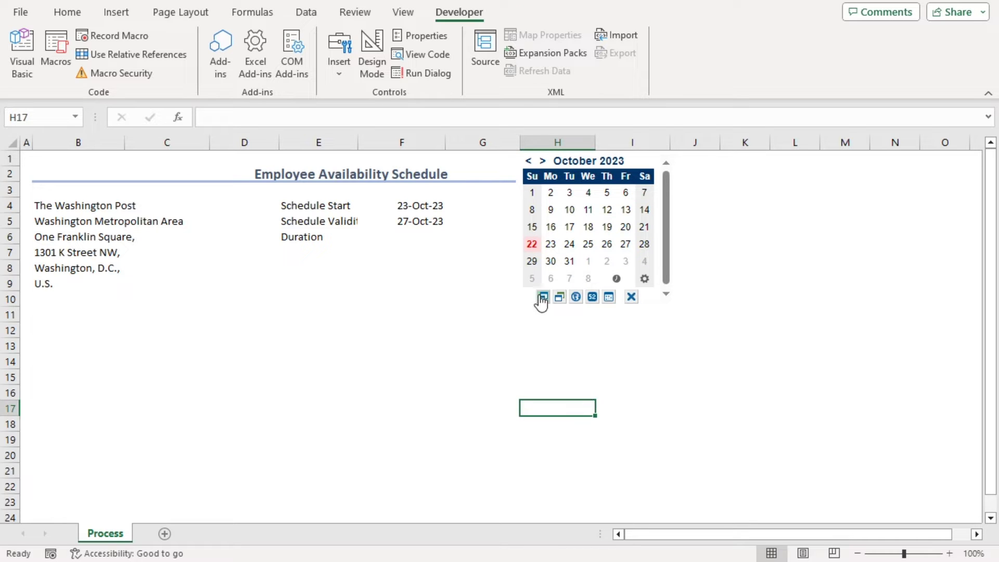
mouse_move(550, 255)
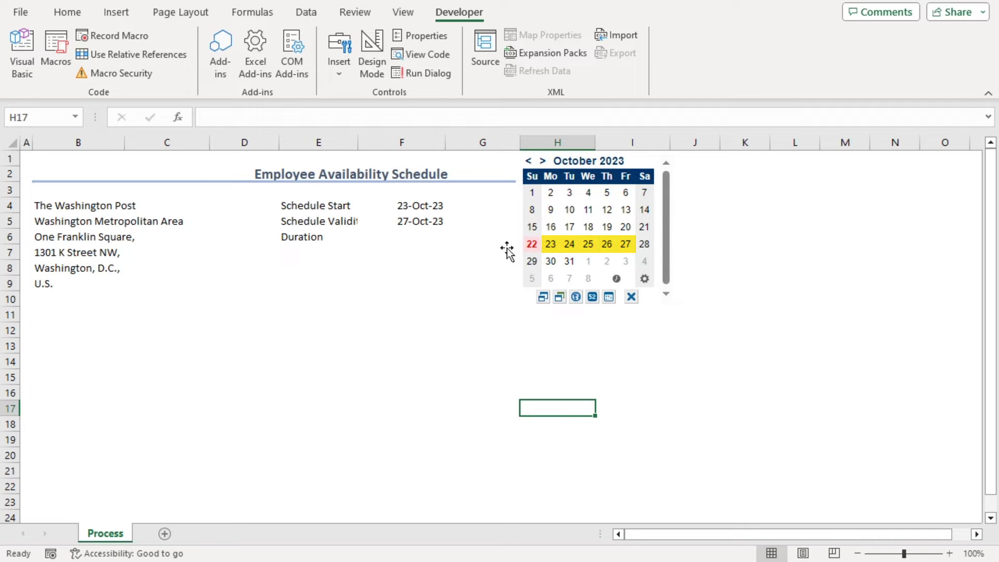
Enter 1 Week as the Duration in F6 and widen column E to fit Schedule Validity.
left_click(409, 238)
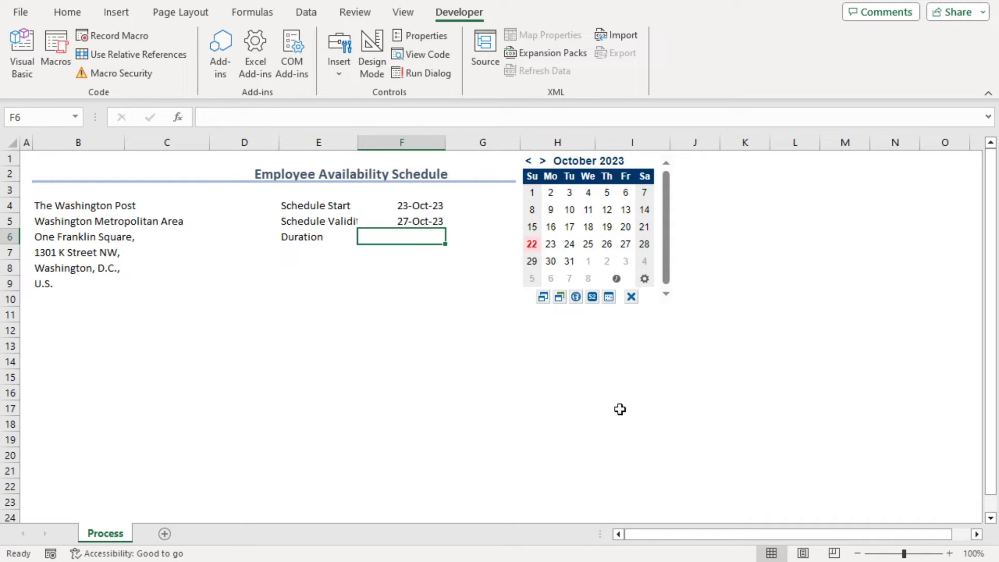
type("1 Week")
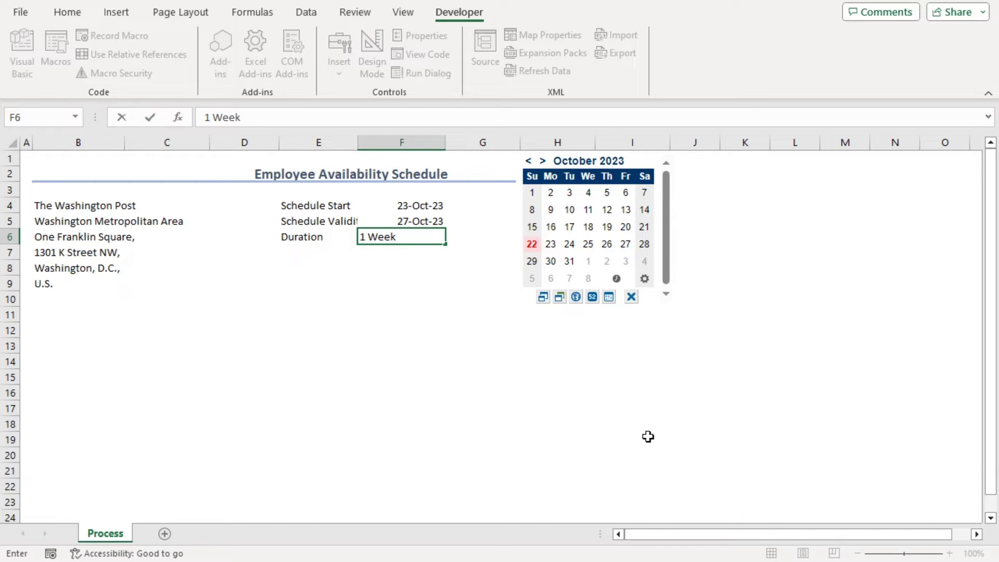
key("Return")
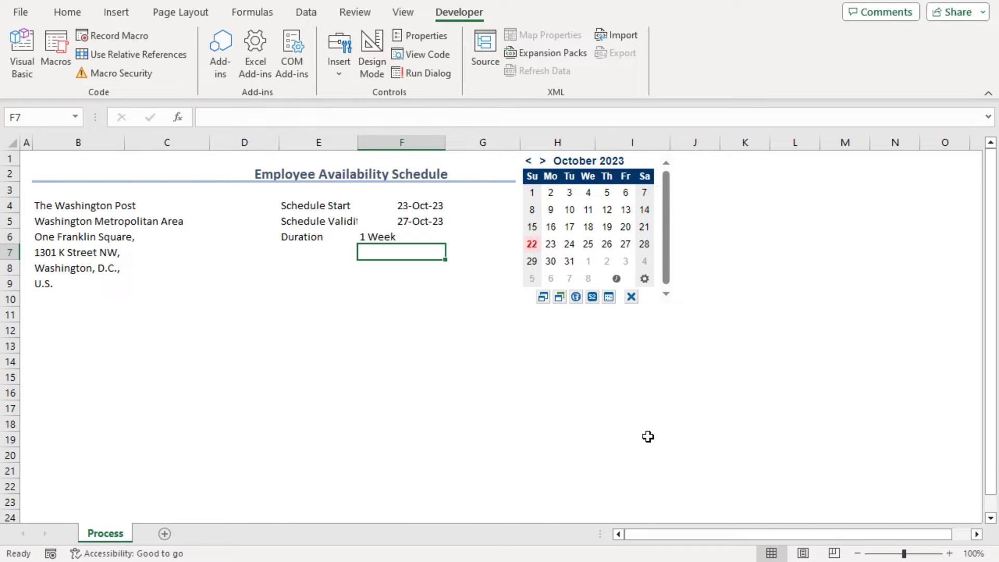
left_click_drag(359, 141, 379, 141)
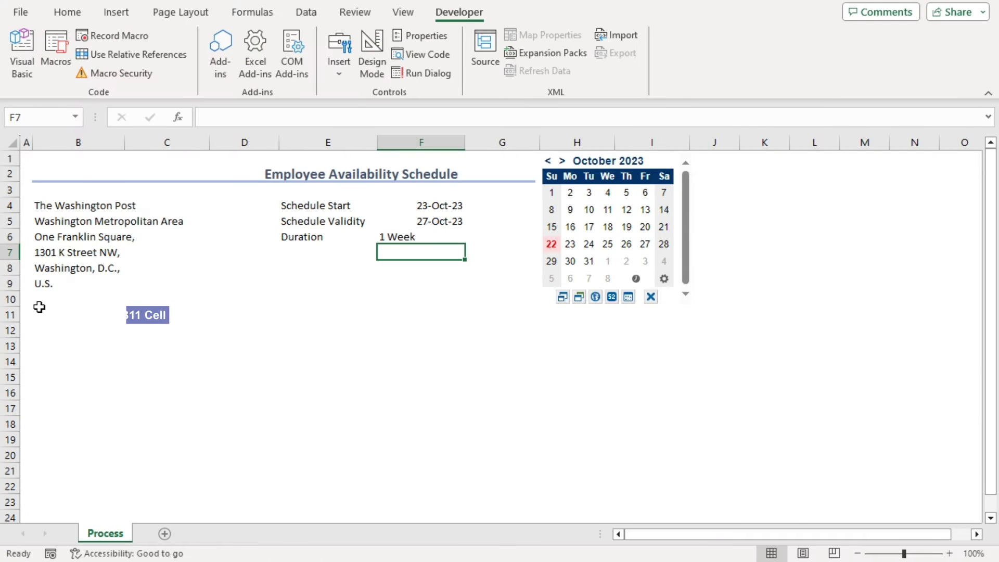
Type the headers Employee Name, Shift Duration, Work Type and Availability across B11:E11.
left_click(52, 314)
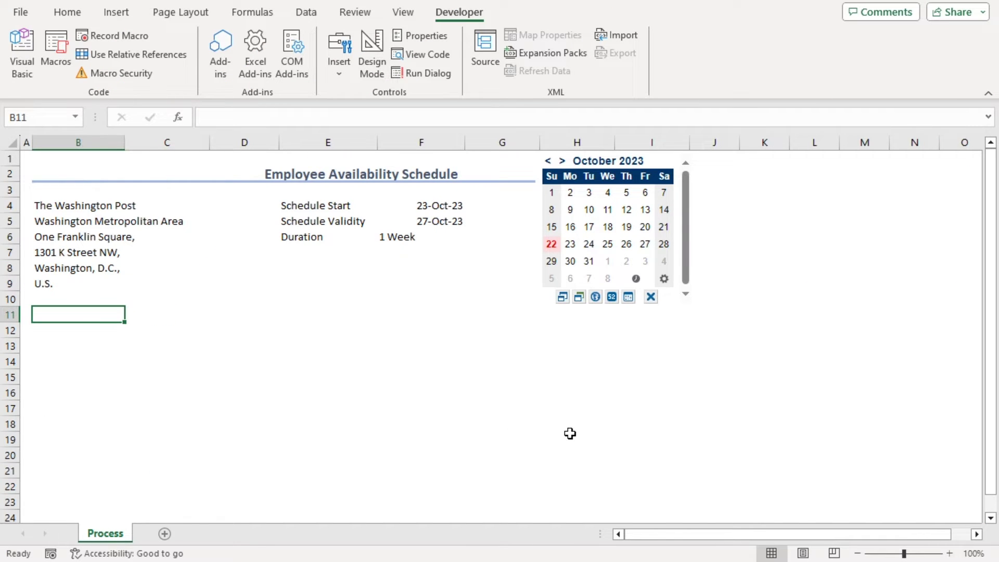
type("Employee Name")
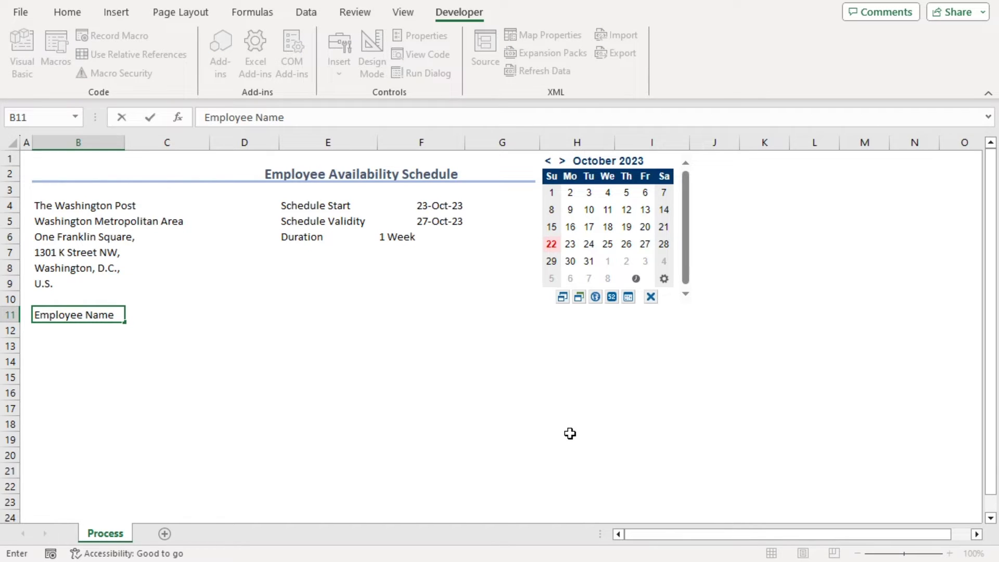
key("Tab")
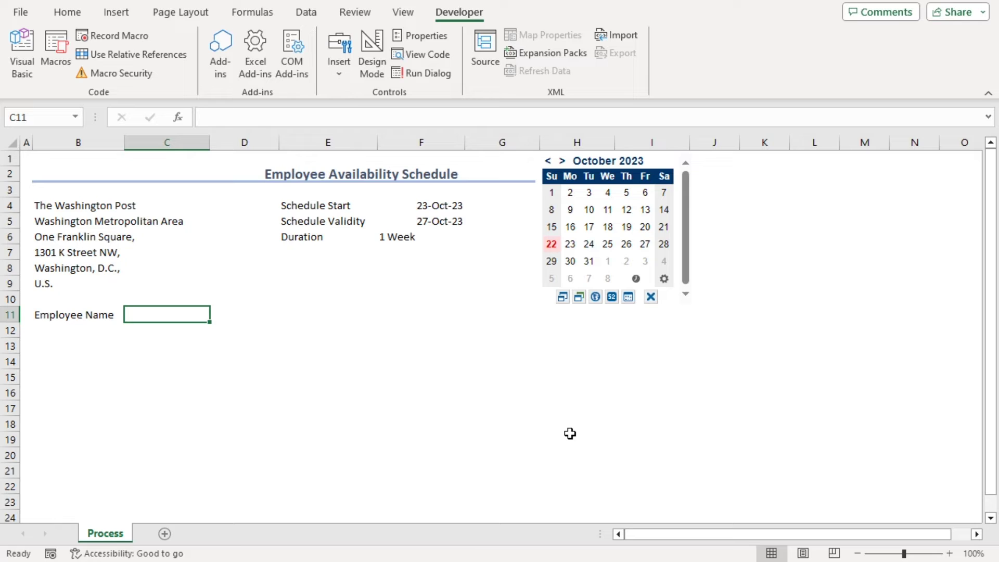
type("Shift Duration")
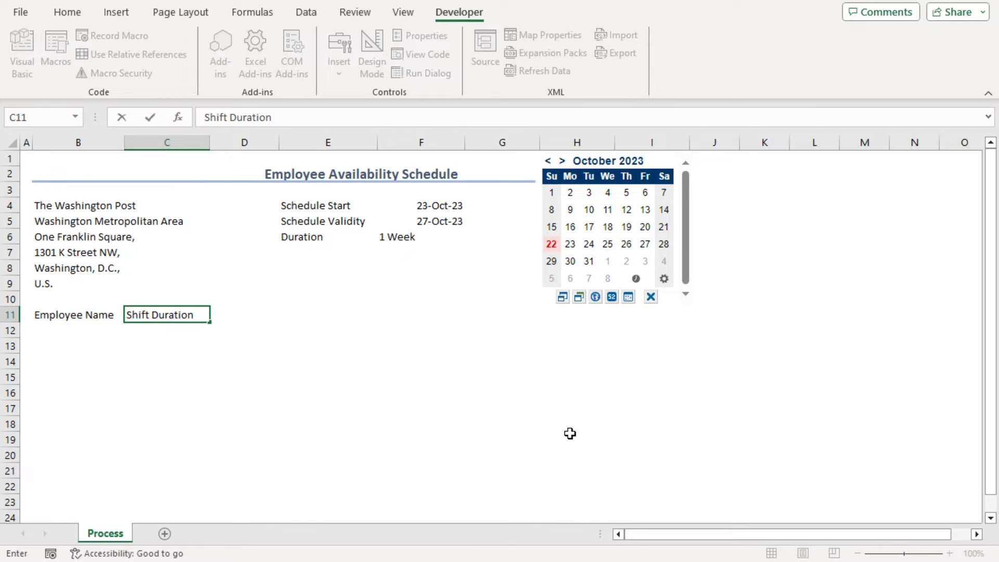
key("Tab")
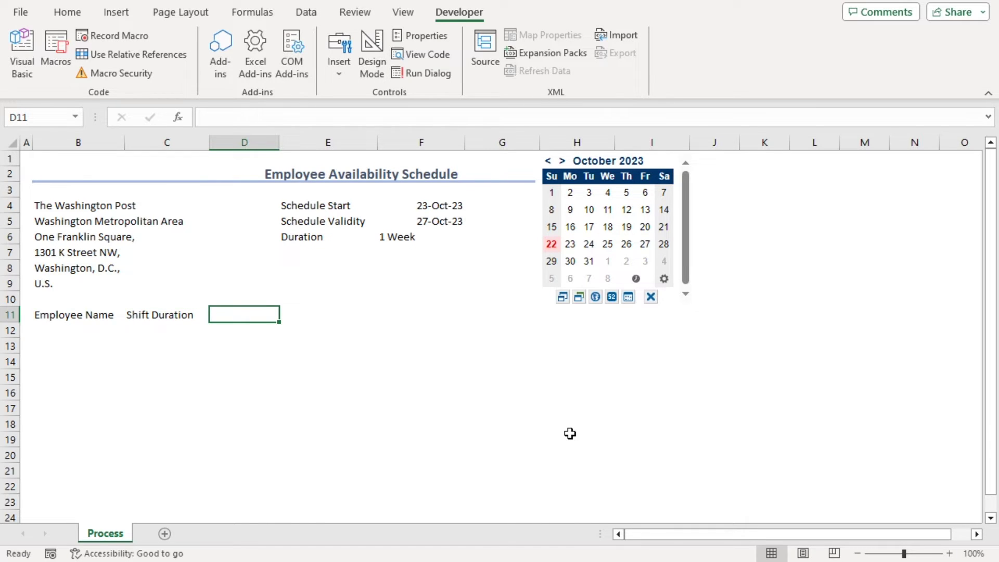
type("Work Type")
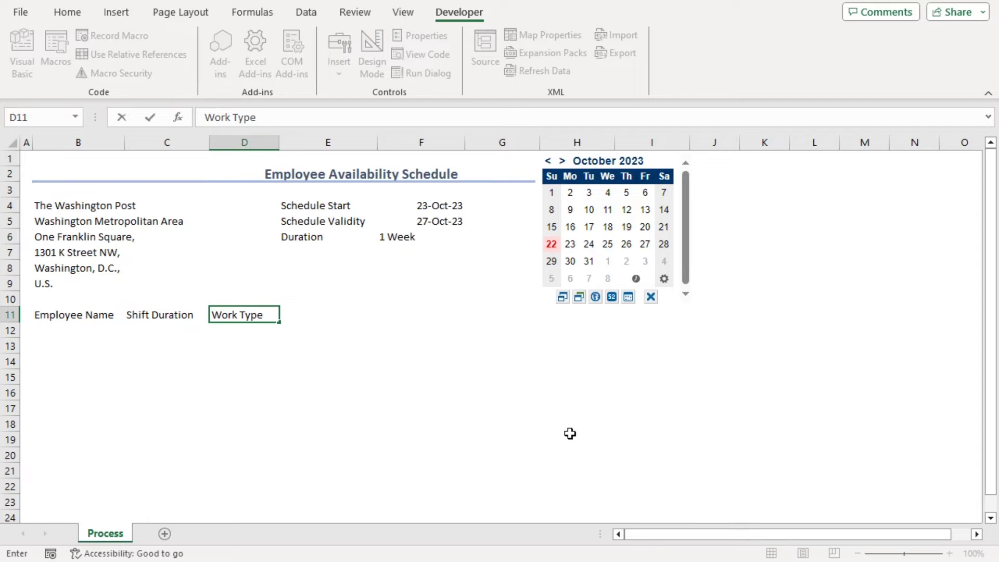
key("Tab")
type("Ava")
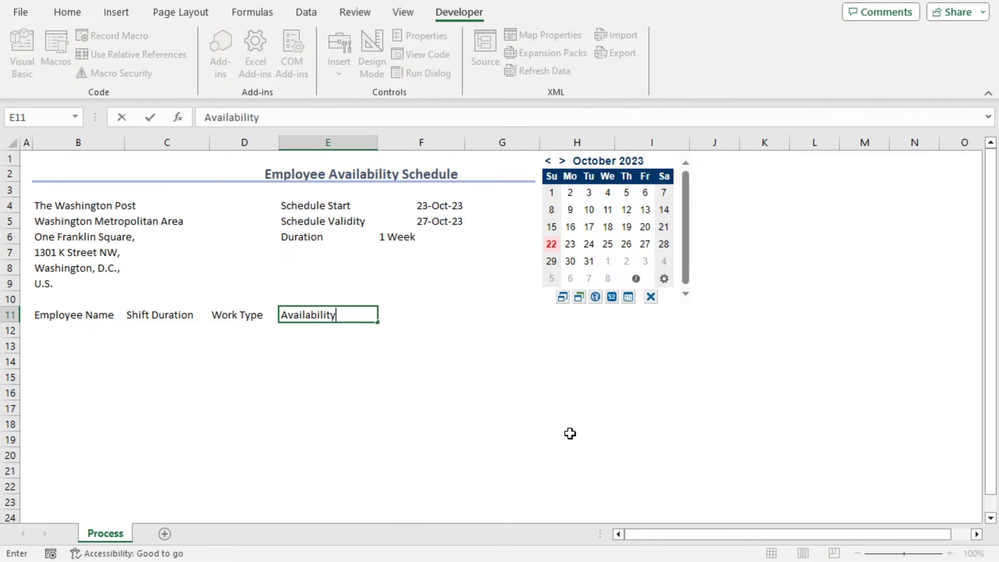
key("Return")
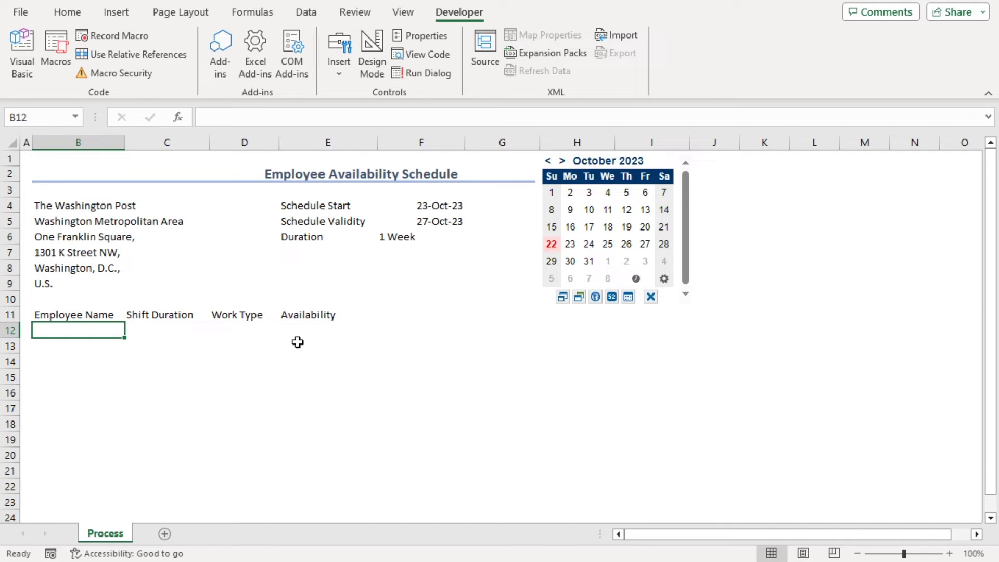
Enter the weekday names Monday through Friday in E12:I12.
left_click(293, 334)
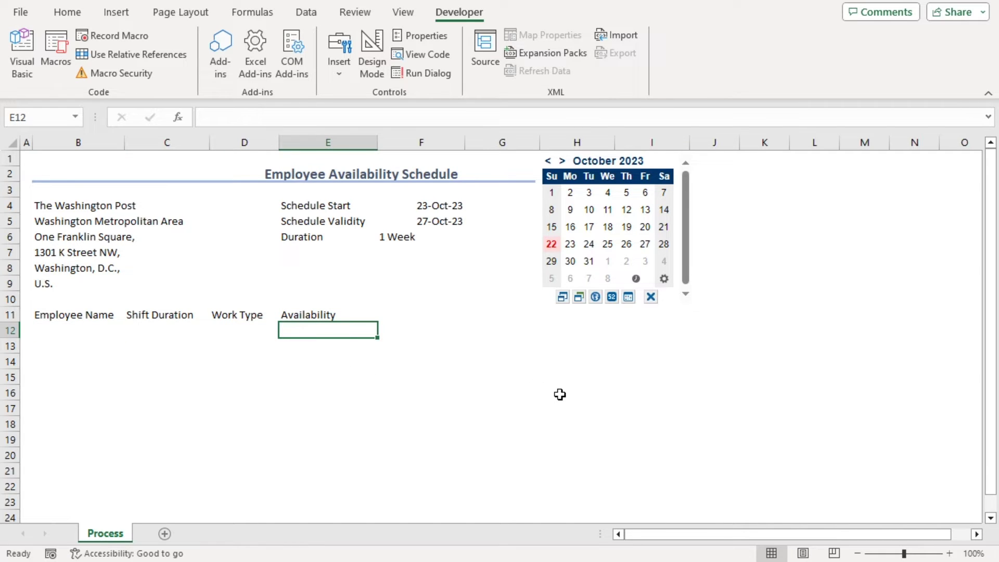
type("Monday")
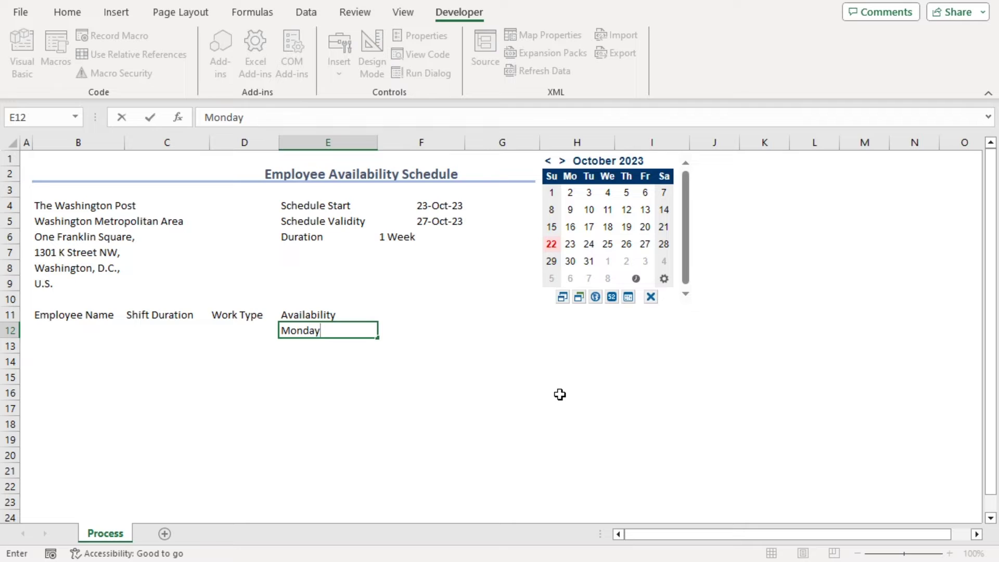
key("Tab")
type("Tuesday")
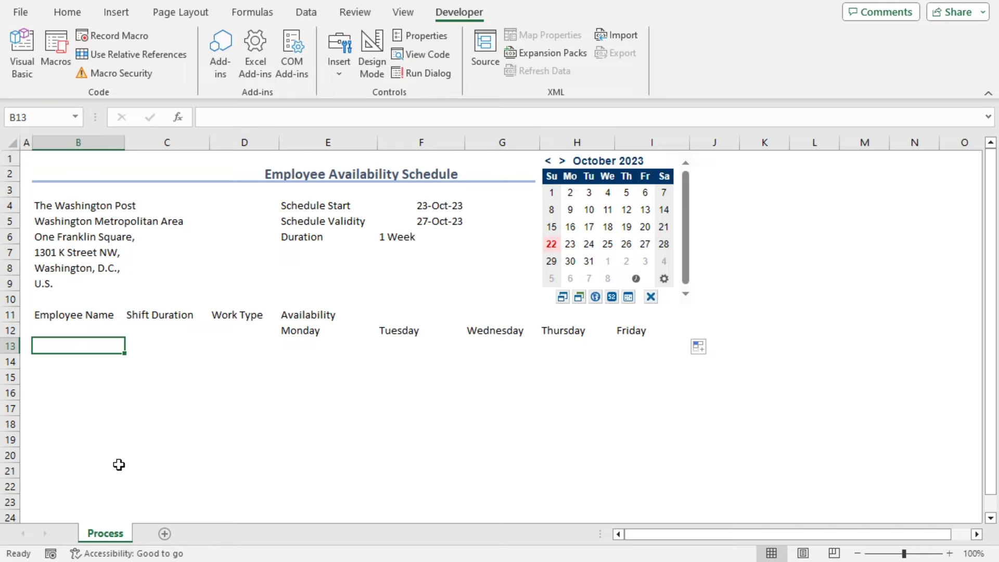
Paste the four sample employee rows starting at B13.
key("ctrl+c")
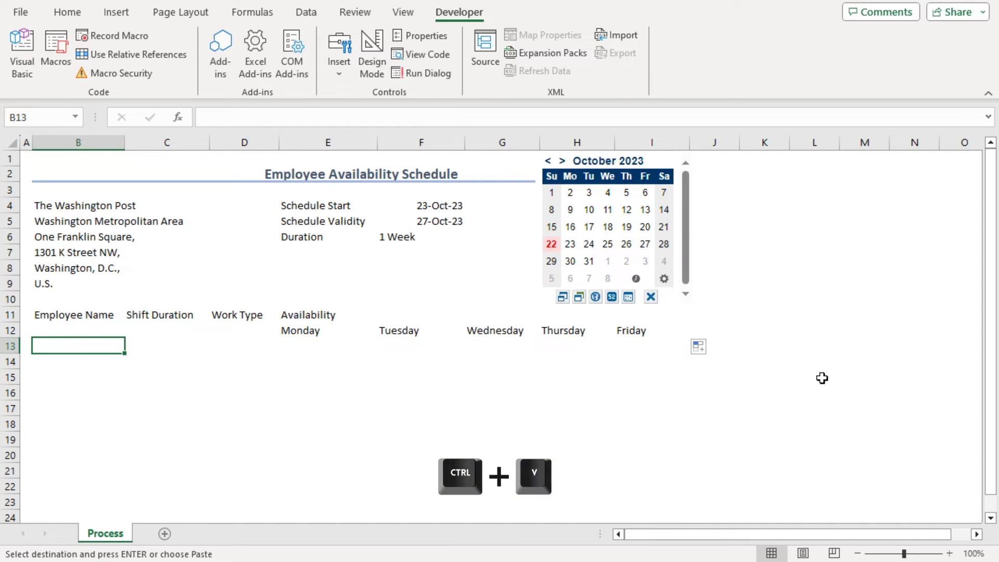
key("ctrl+v")
left_click(455, 437)
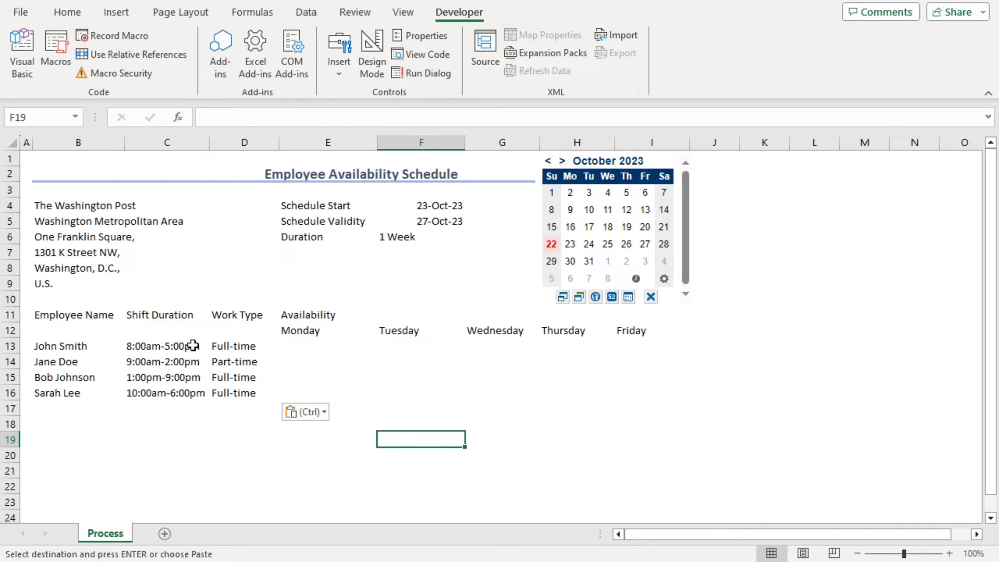
left_click(50, 206)
Merge B4:C4 left-aligned and copy that merged format onto address rows B5:C9.
left_click_drag(81, 214, 158, 201)
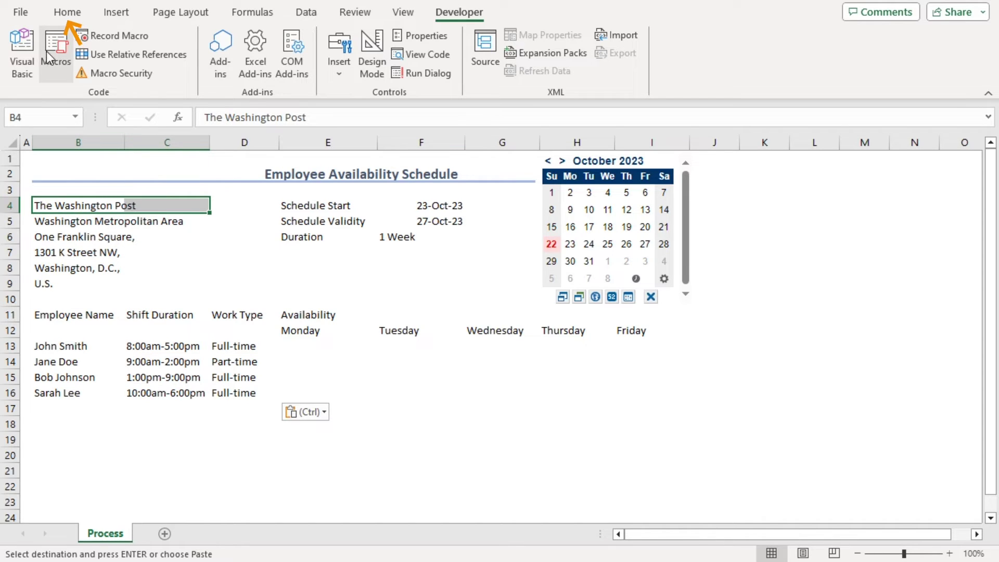
left_click(63, 14)
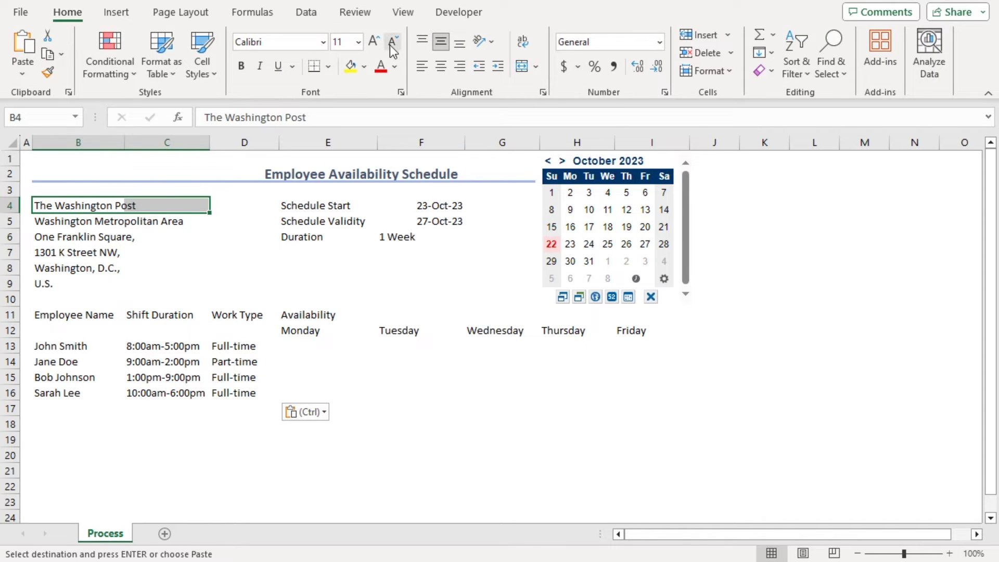
left_click(522, 66)
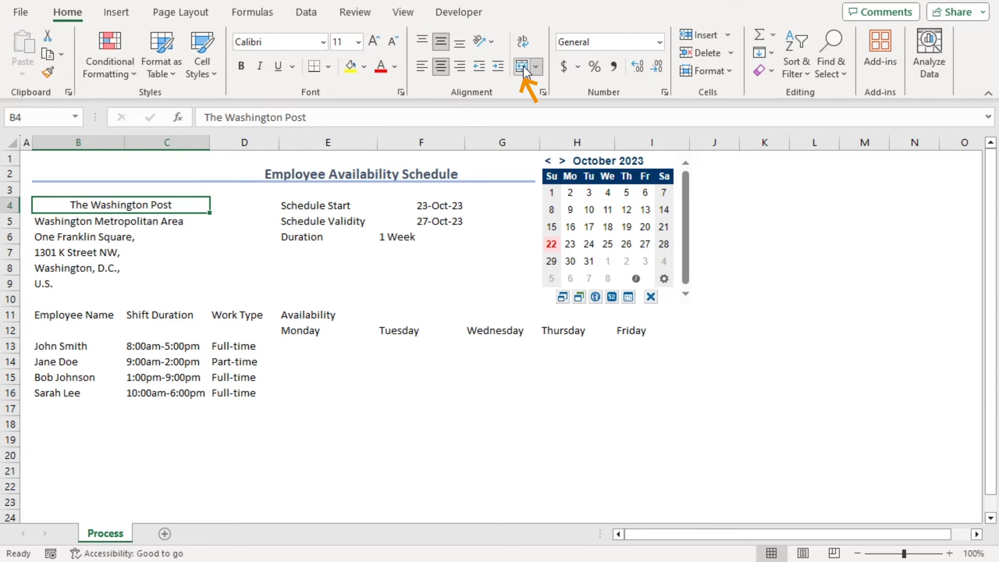
left_click(441, 67)
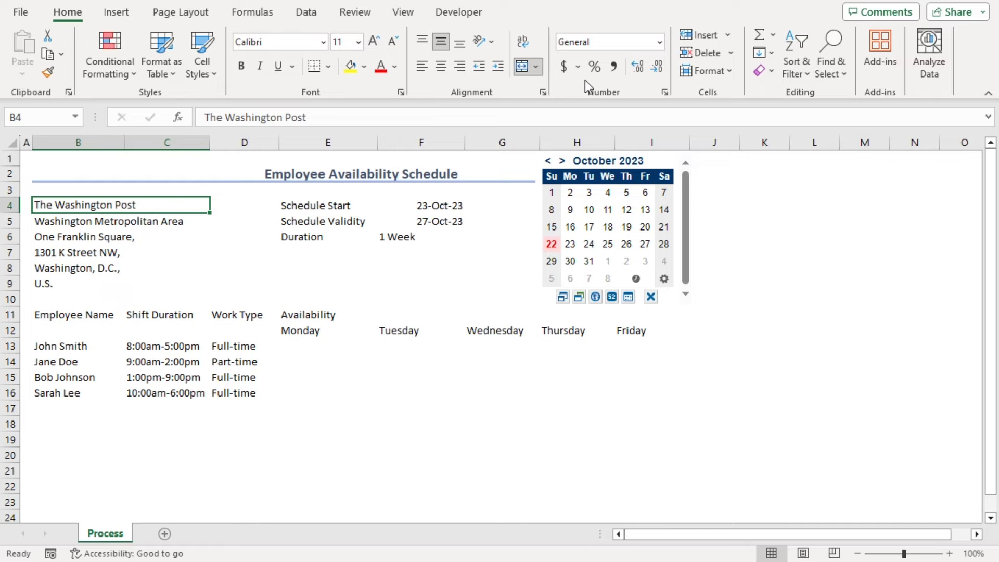
left_click(48, 72)
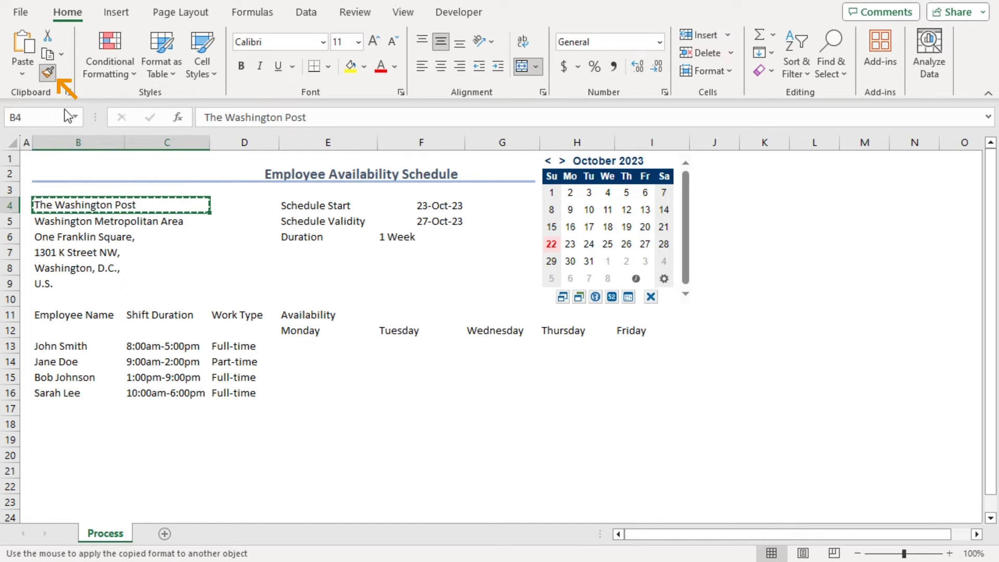
mouse_move(40, 222)
left_mouse_down()
mouse_move(166, 221)
mouse_move(175, 281)
left_mouse_up()
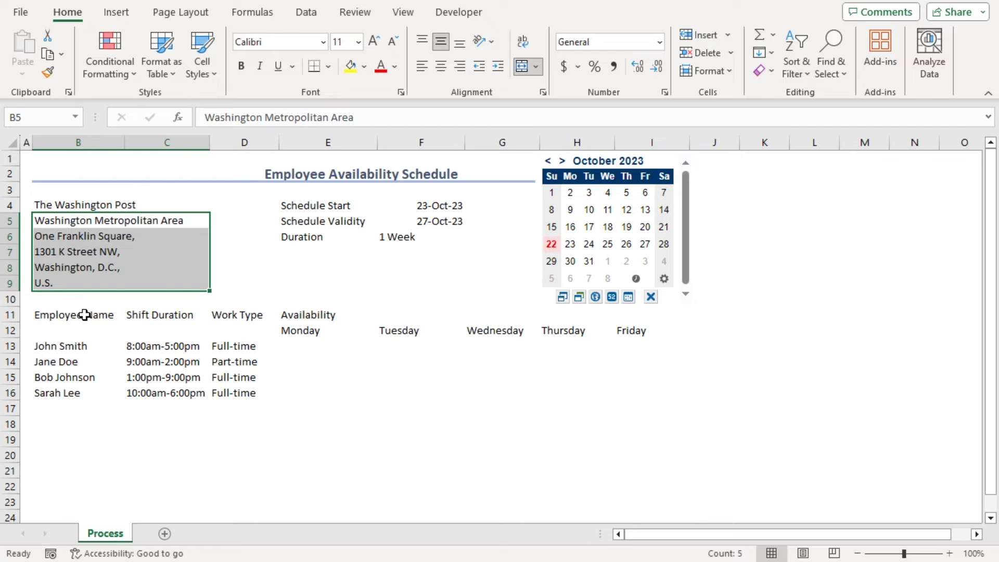
Merge Employee Name, Shift Duration and Work Type over rows 11–12, and centre Availability across E11:I11.
left_click_drag(84, 315, 83, 331)
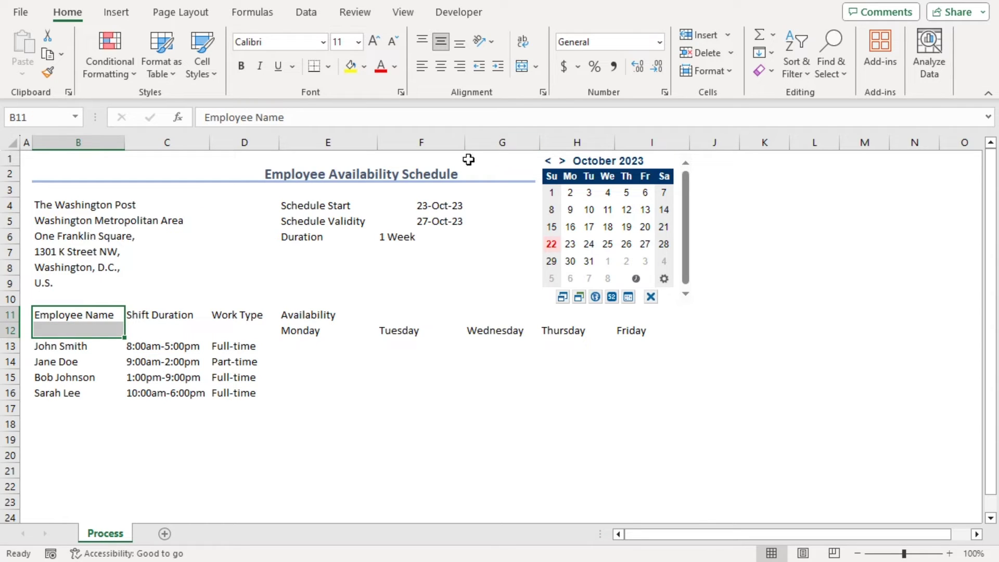
left_click(517, 70)
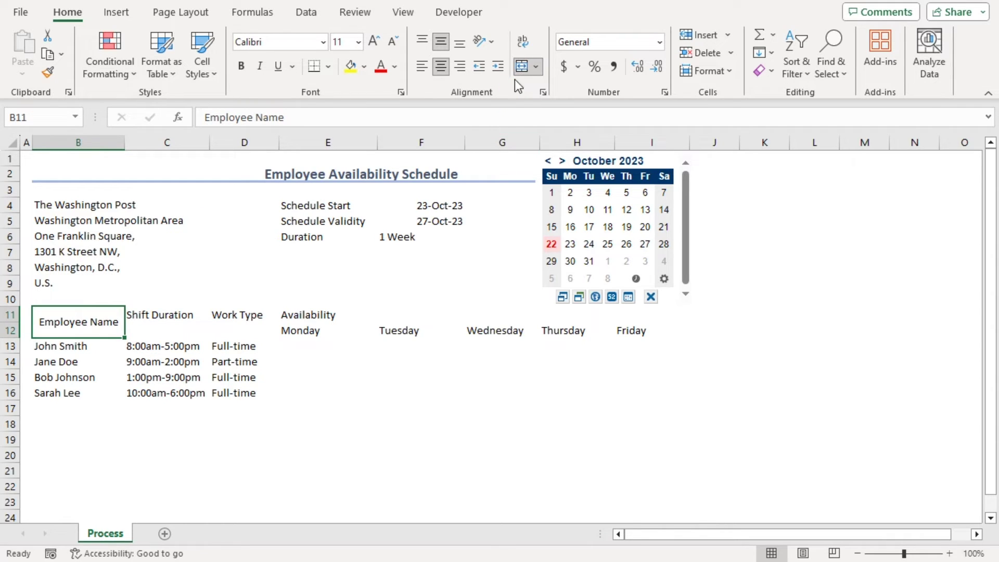
left_click(47, 72)
left_click_drag(149, 315, 245, 325)
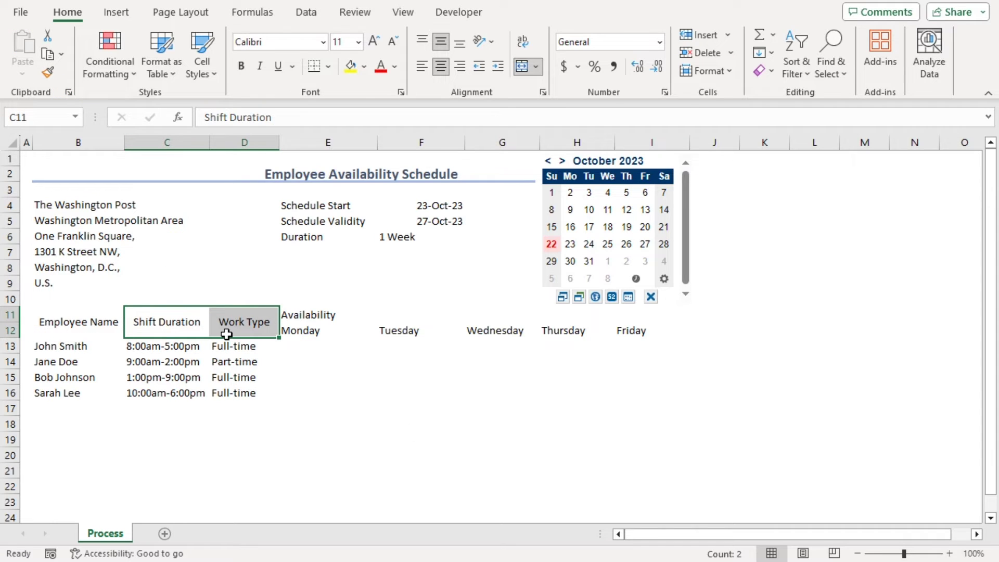
left_click_drag(324, 317, 629, 314)
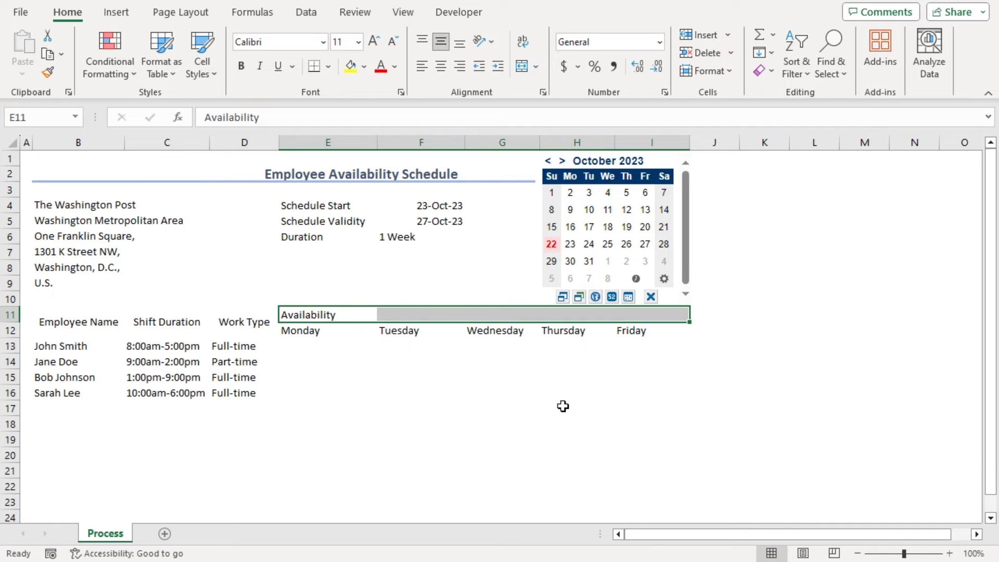
left_click(522, 66)
left_click_drag(68, 205, 129, 286)
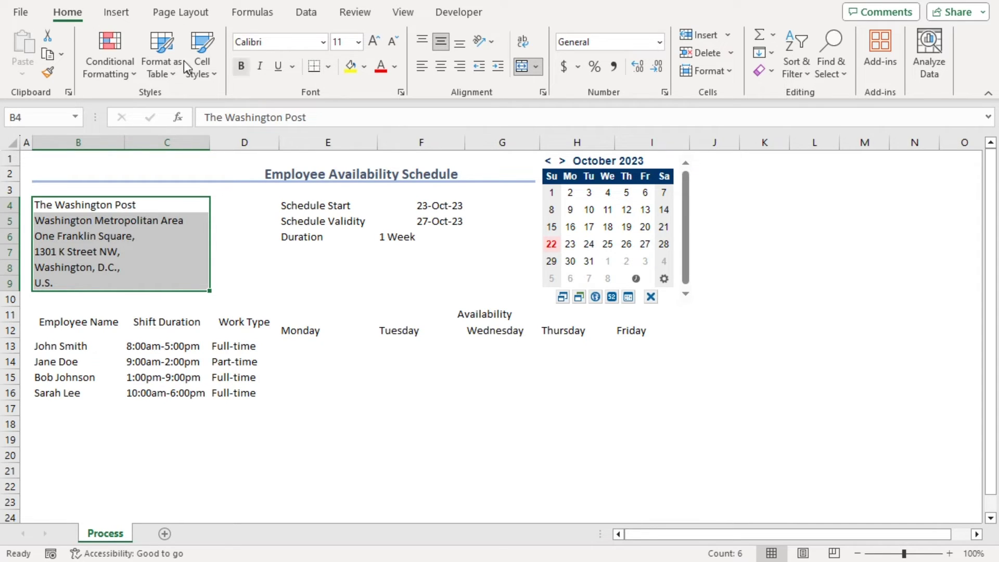
Give the address block an outside border and bold text.
left_click(329, 67)
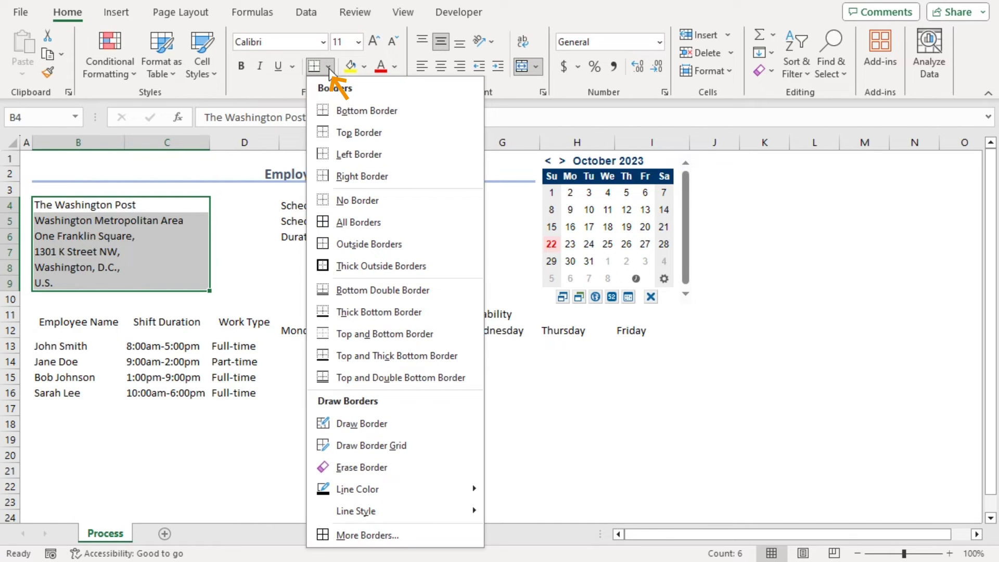
left_click(366, 243)
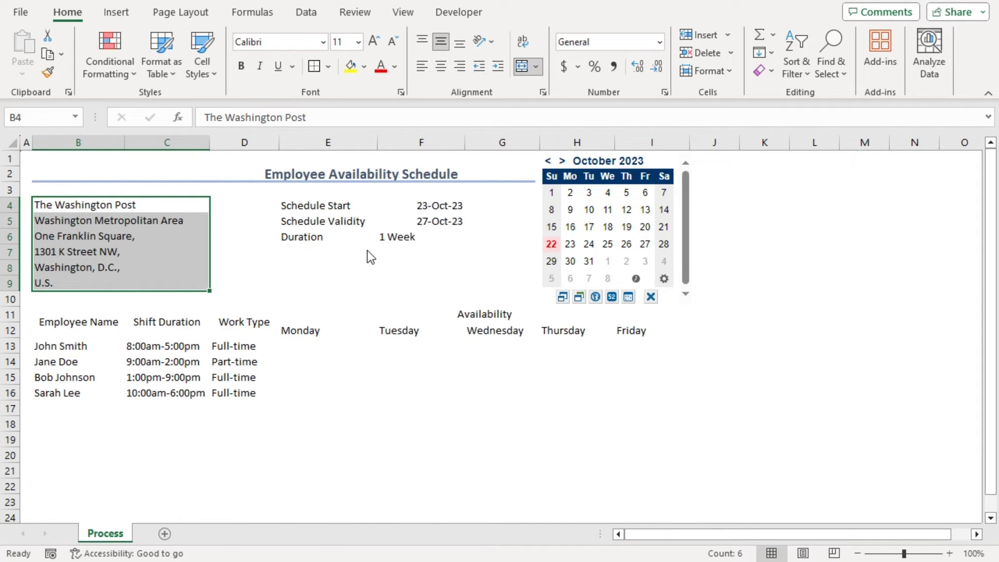
left_click(241, 65)
left_click(265, 267)
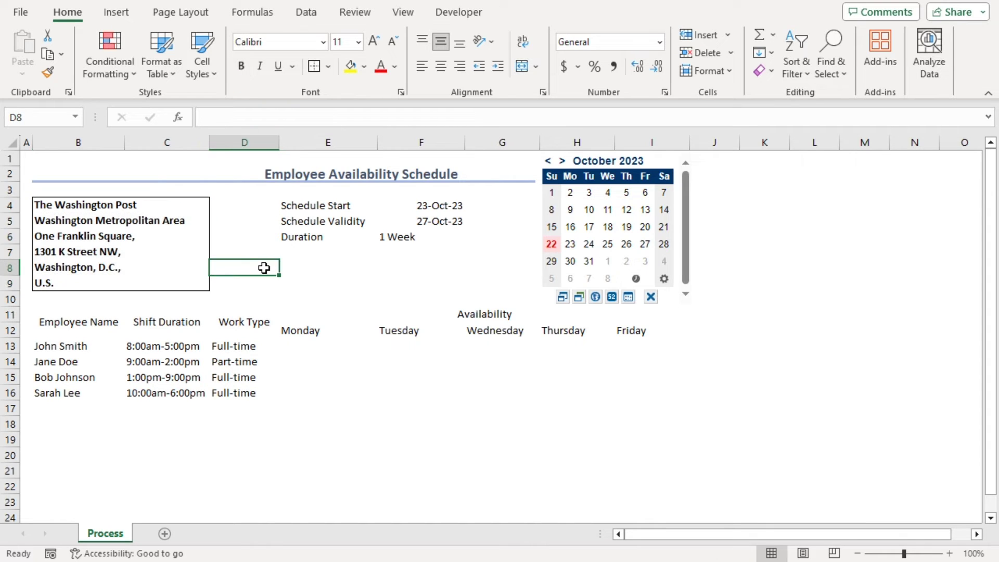
Apply All Borders to the schedule details block and the employee table.
left_click_drag(296, 205, 443, 235)
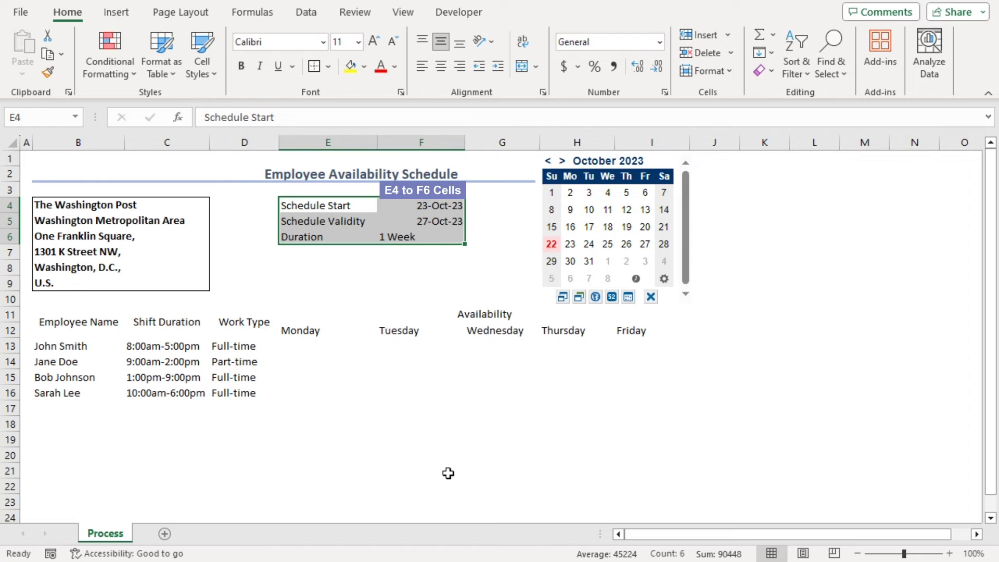
key("ctrl")
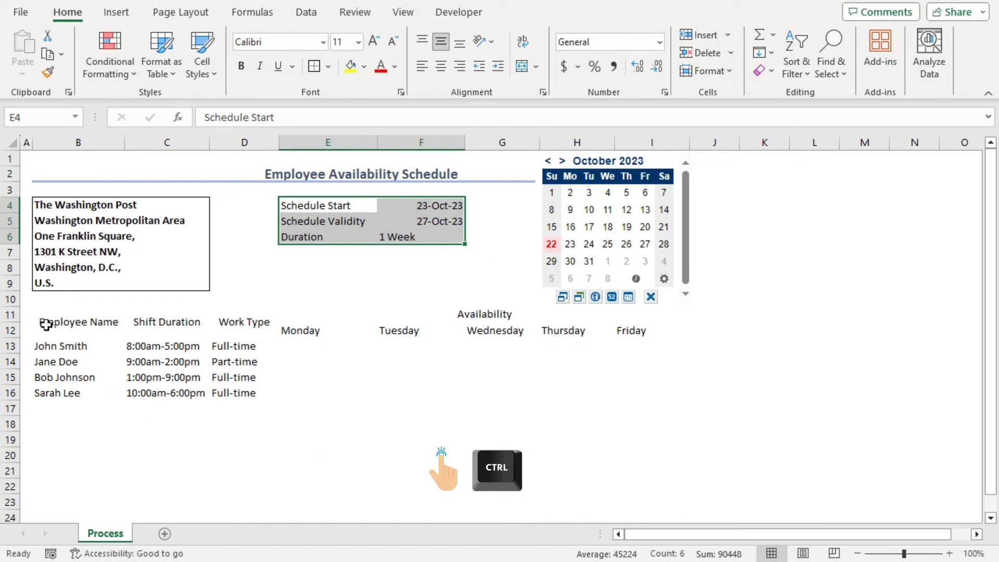
left_click_drag(44, 323, 557, 384)
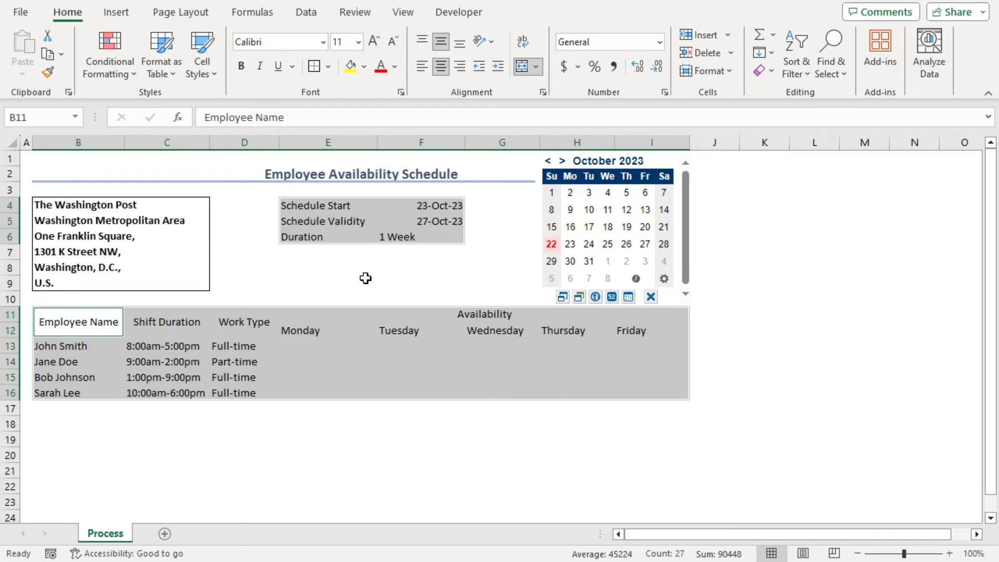
left_click(328, 66)
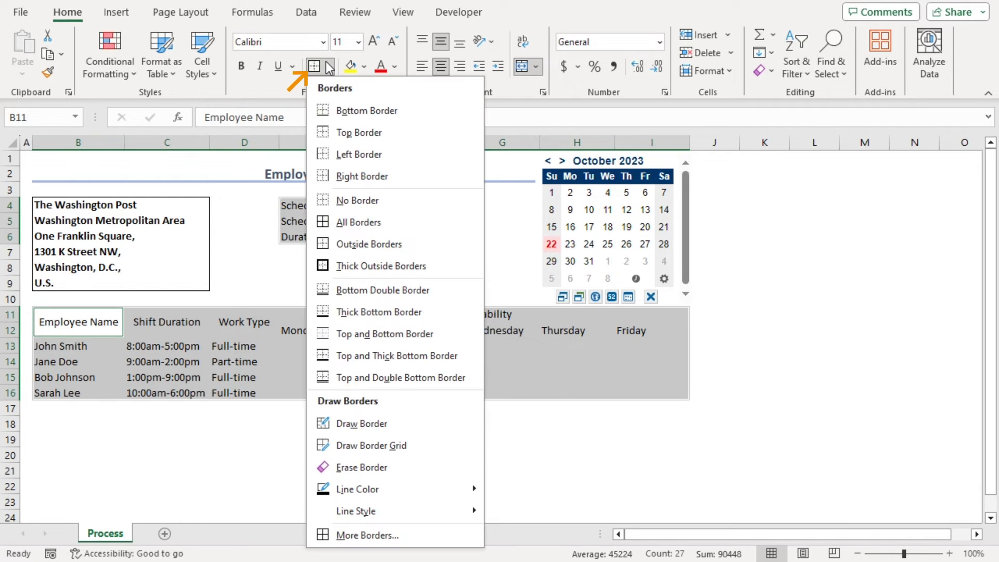
left_click(372, 224)
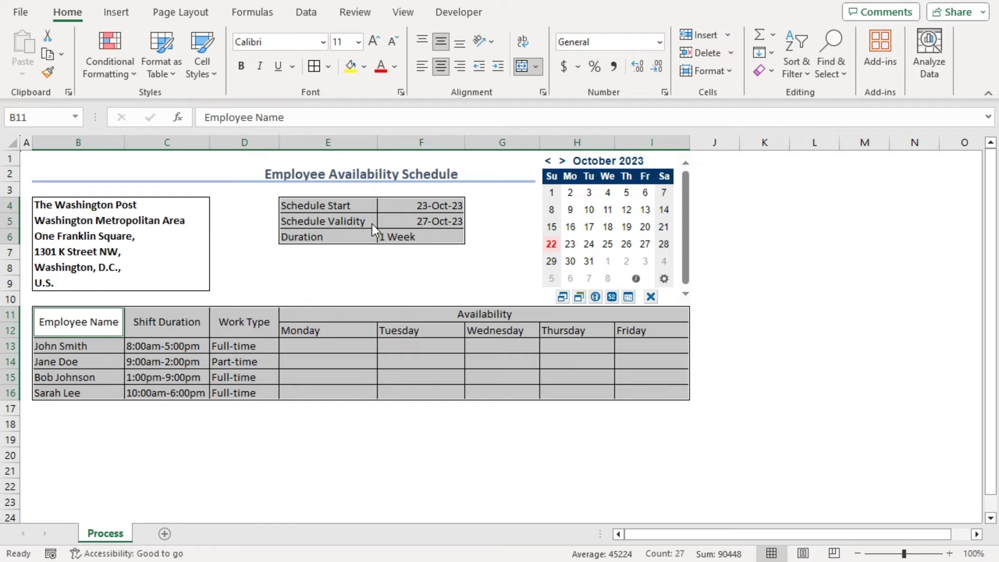
Make the headers and schedule labels light blue-grey, 12-point and bold, centring headers and left-aligning labels.
left_click_drag(332, 205, 341, 234)
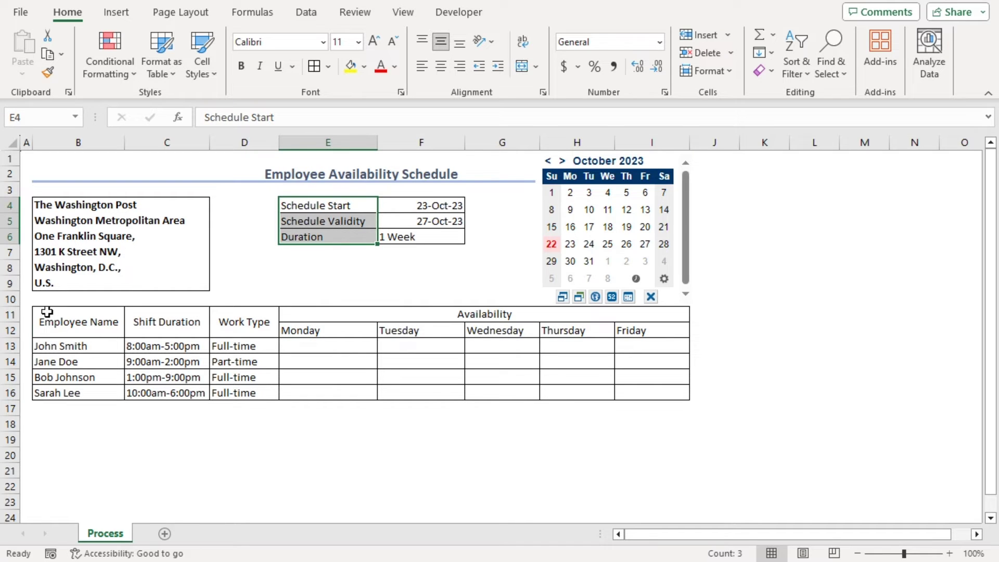
left_click(46, 318, "ctrl")
mouse_move(47, 318)
left_mouse_down()
mouse_move(269, 300)
mouse_move(451, 310)
left_mouse_up()
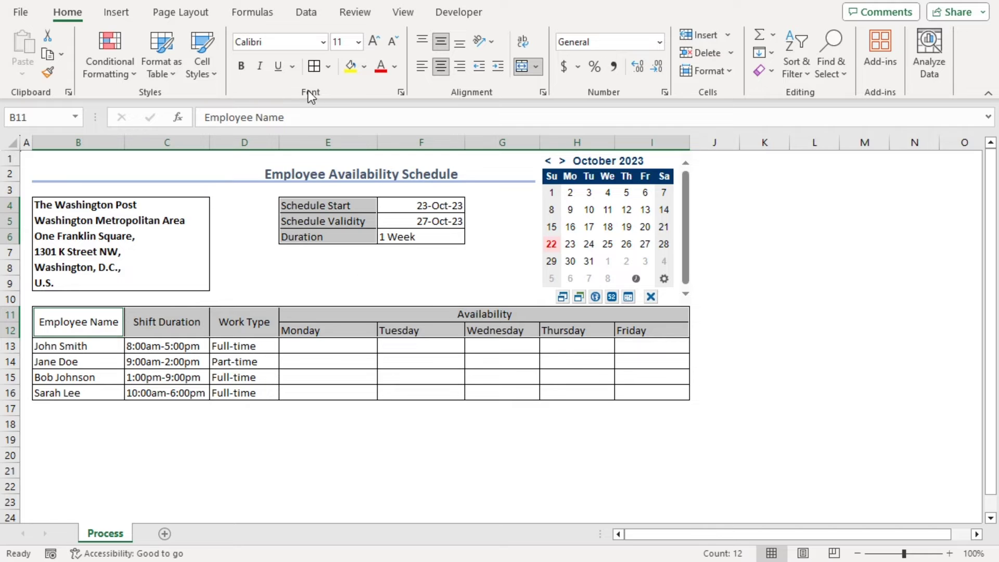
left_click(363, 67)
left_click(457, 126)
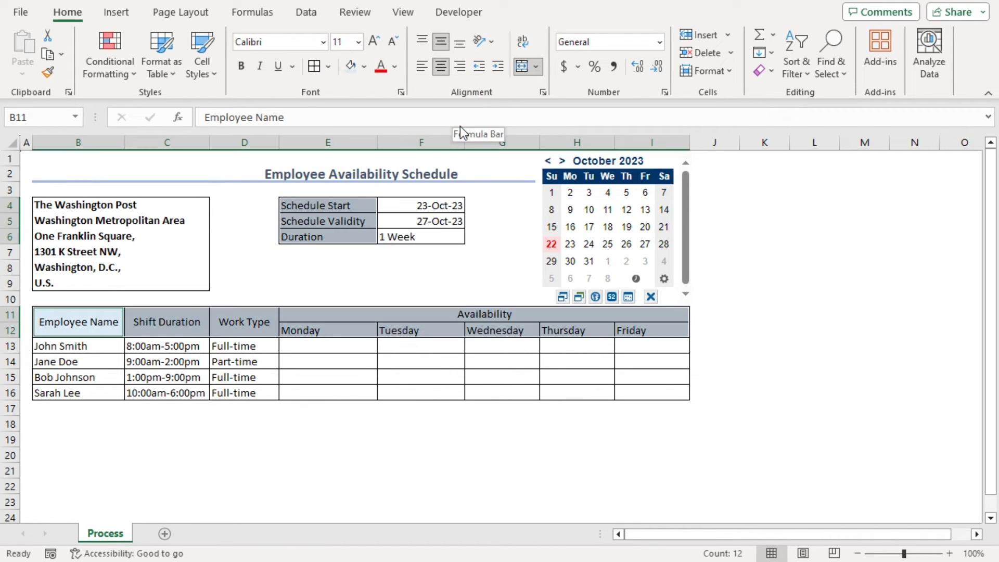
left_click(358, 42)
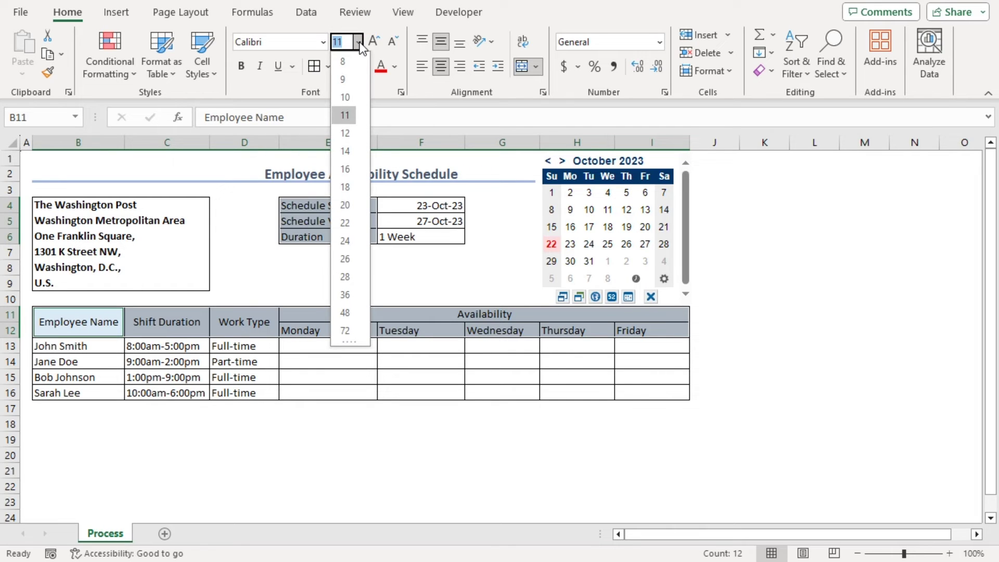
left_click(347, 133)
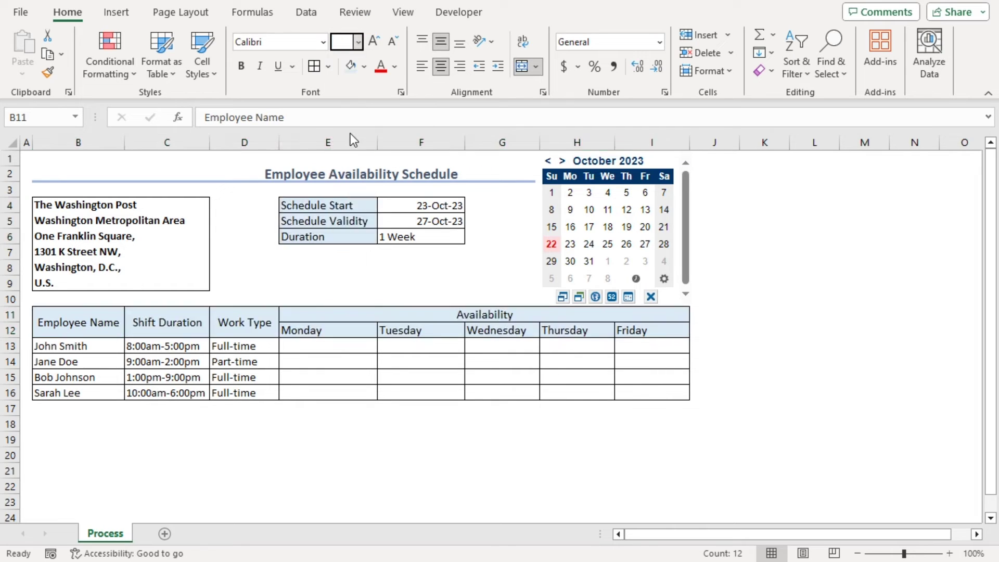
left_click(241, 65)
left_click(440, 66)
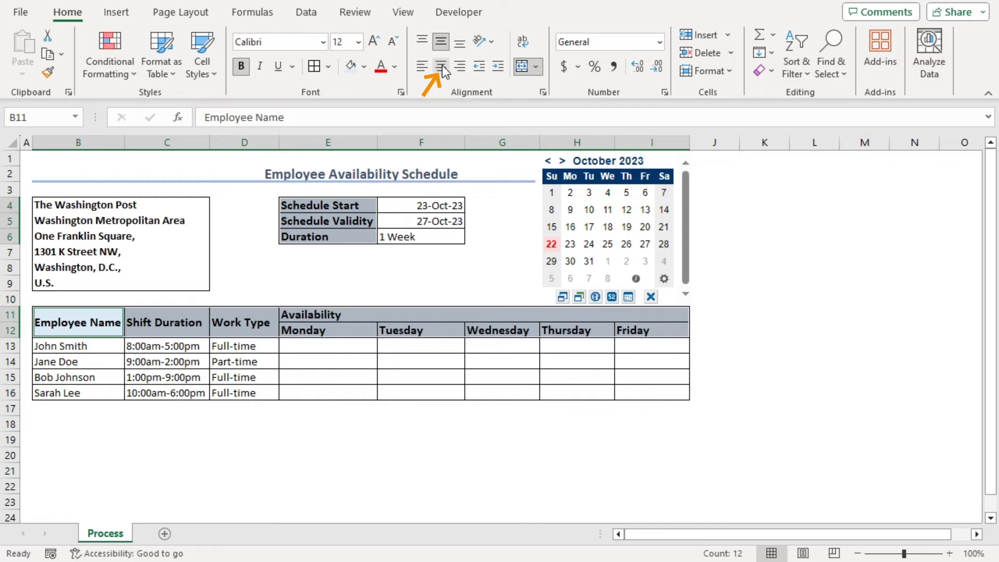
left_click_drag(319, 205, 318, 238)
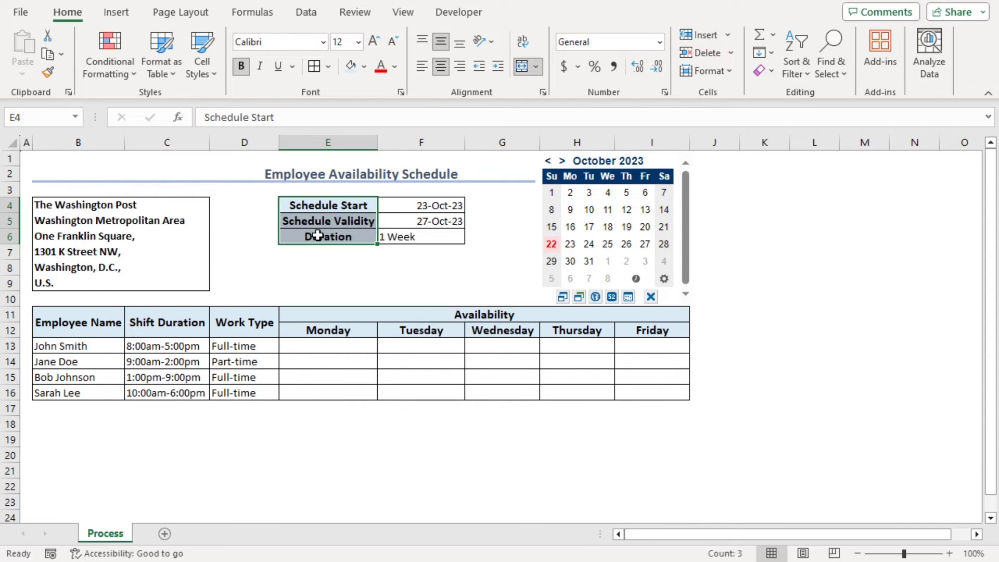
left_click(442, 65)
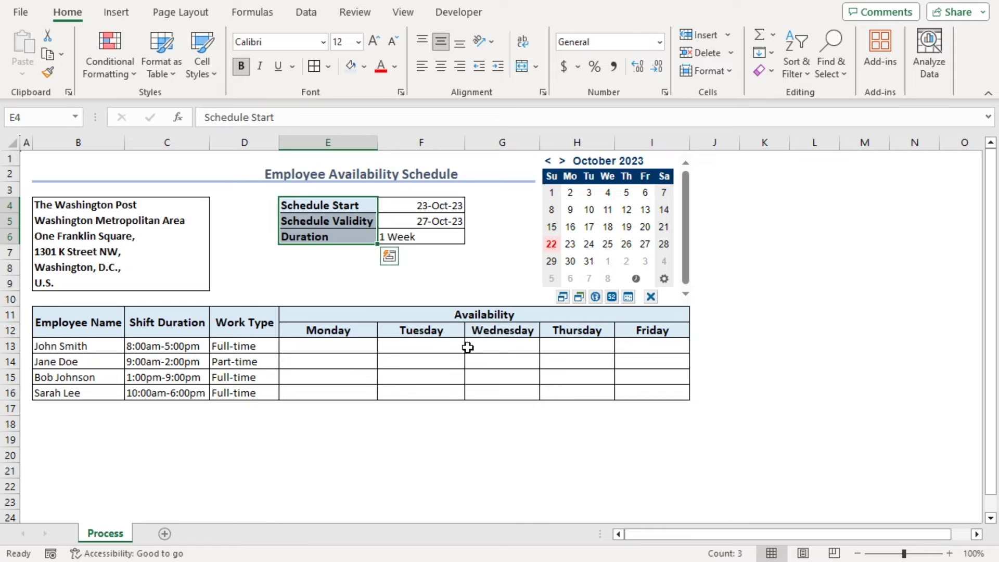
Fill the weekday grid E13:I16 with Yes.
left_click(316, 342)
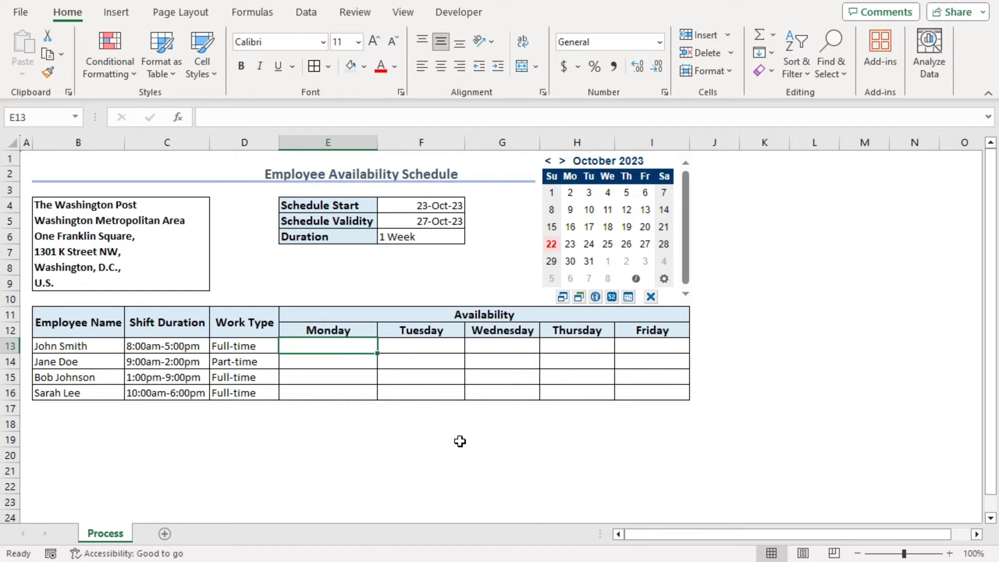
type("Yes")
key("ctrl+Return")
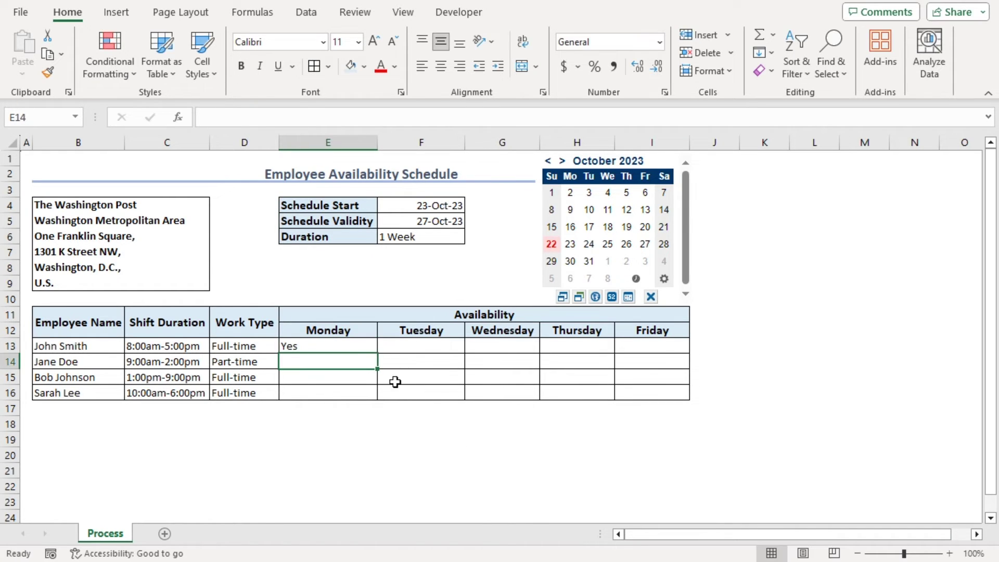
left_click_drag(377, 353, 697, 406)
Change cells F14 and H15 to No.
key("Down")
key("Right")
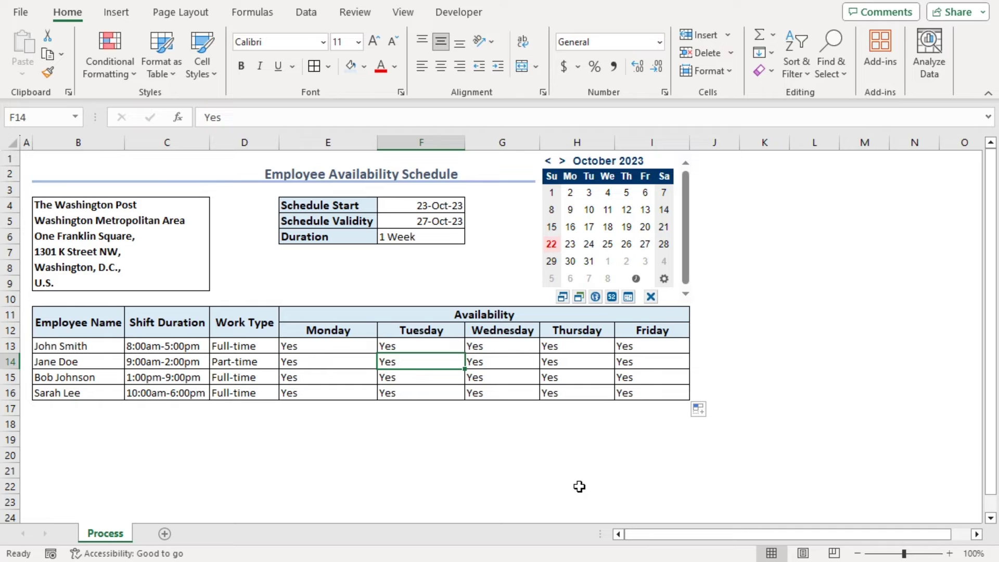
type("No")
key("Return")
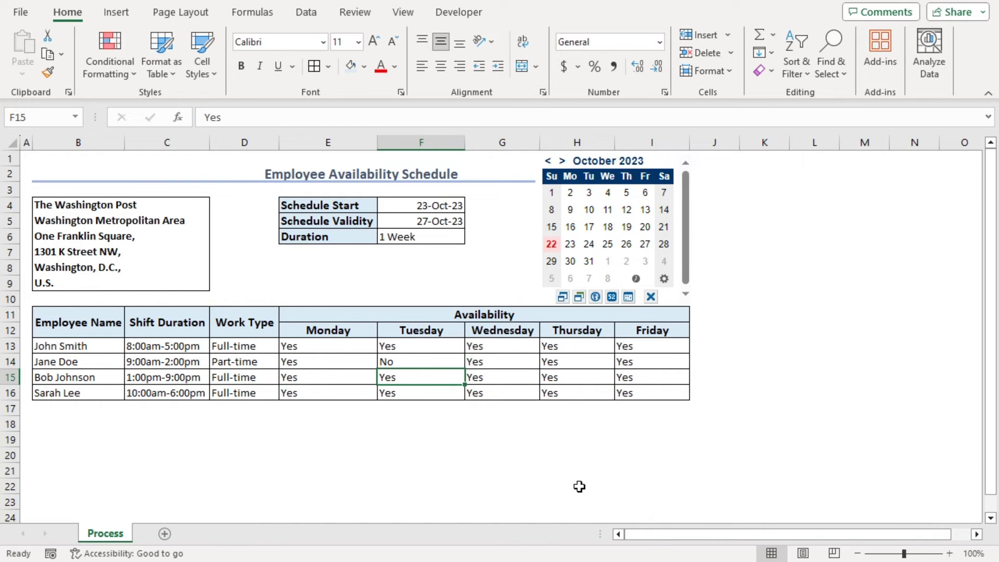
left_click(568, 377)
type("No")
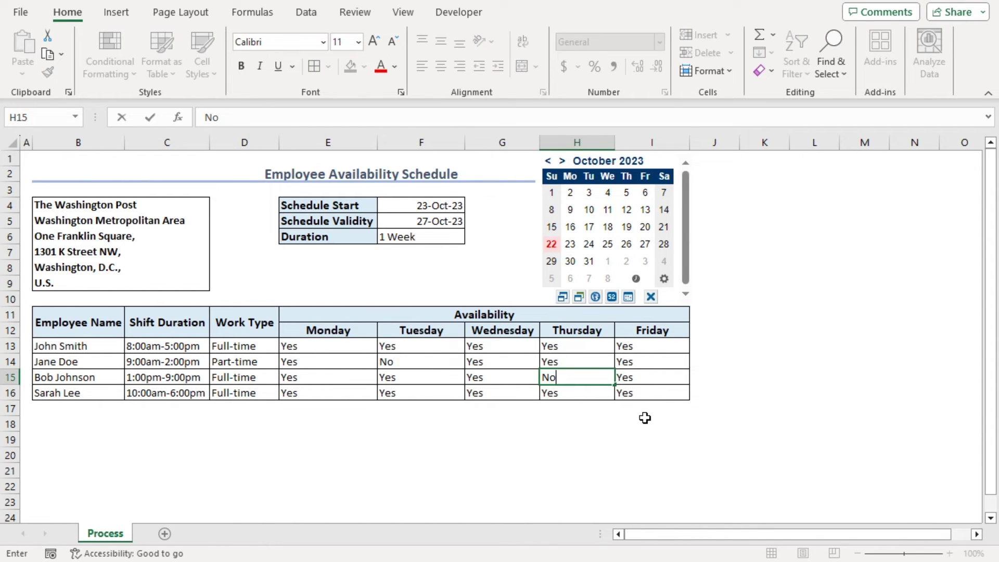
key("Return")
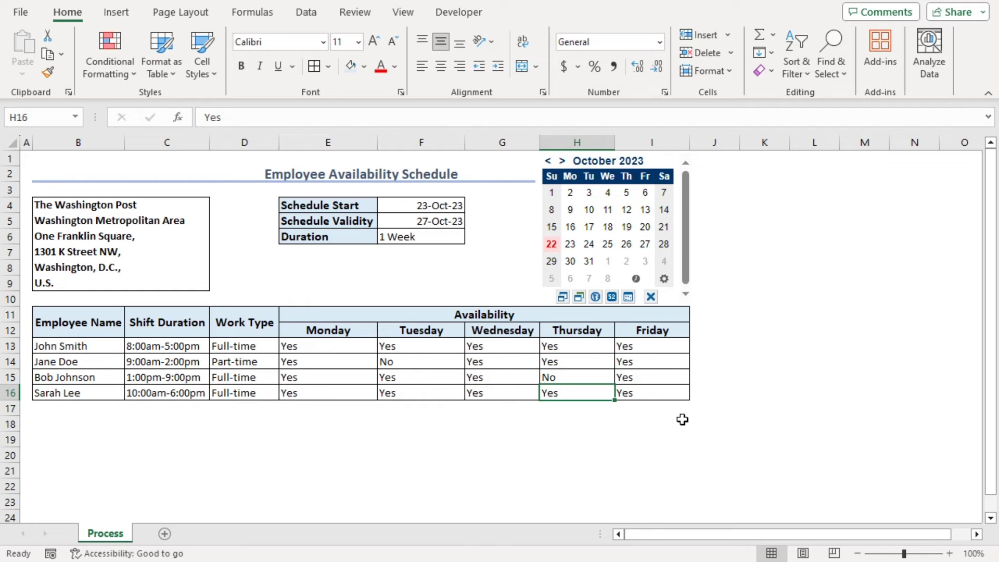
left_click(459, 12)
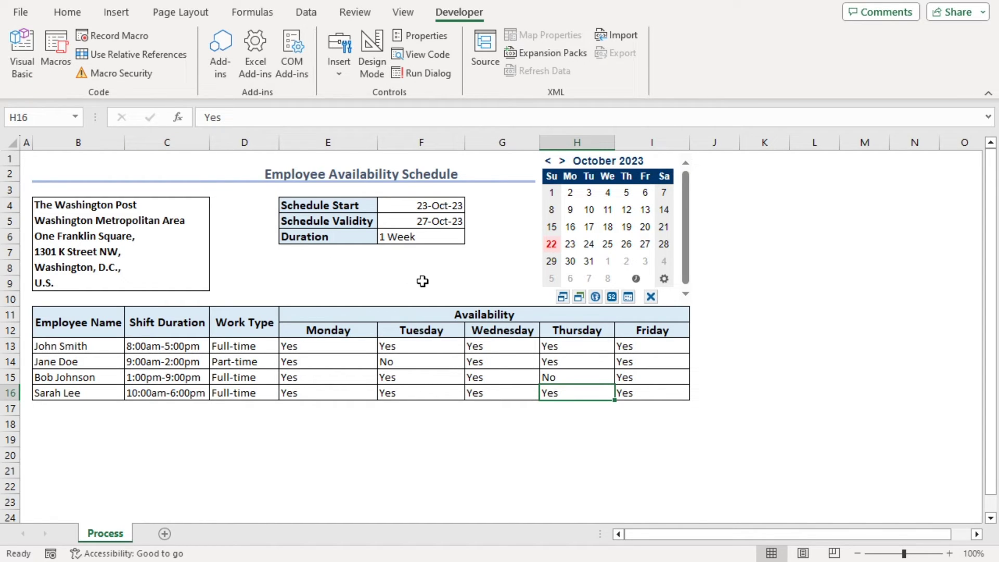
Open the VBA editor with Alt+F11 and the Sheet2 (Process) code module.
key("alt+F11")
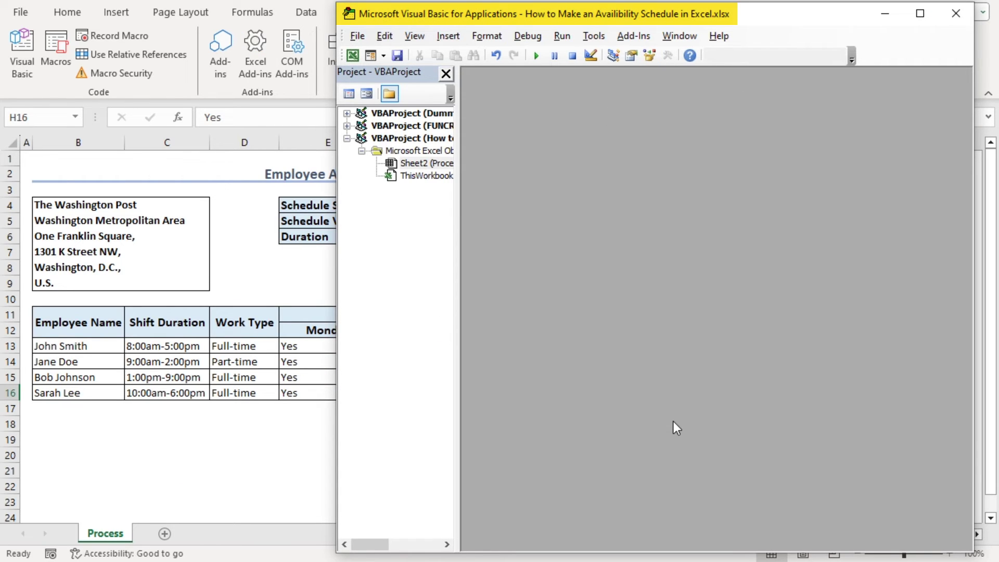
left_click_drag(457, 167, 485, 158)
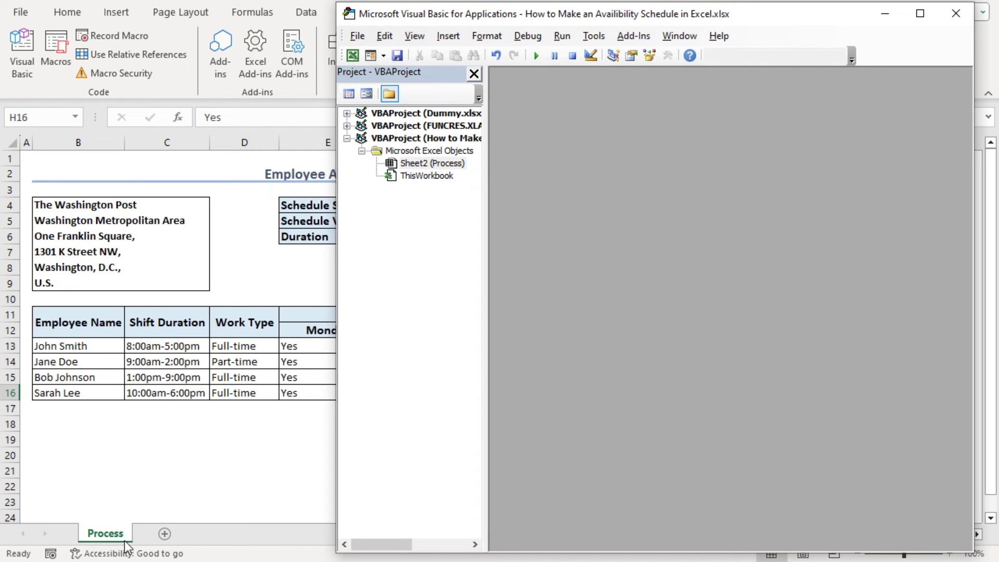
double_click(444, 164)
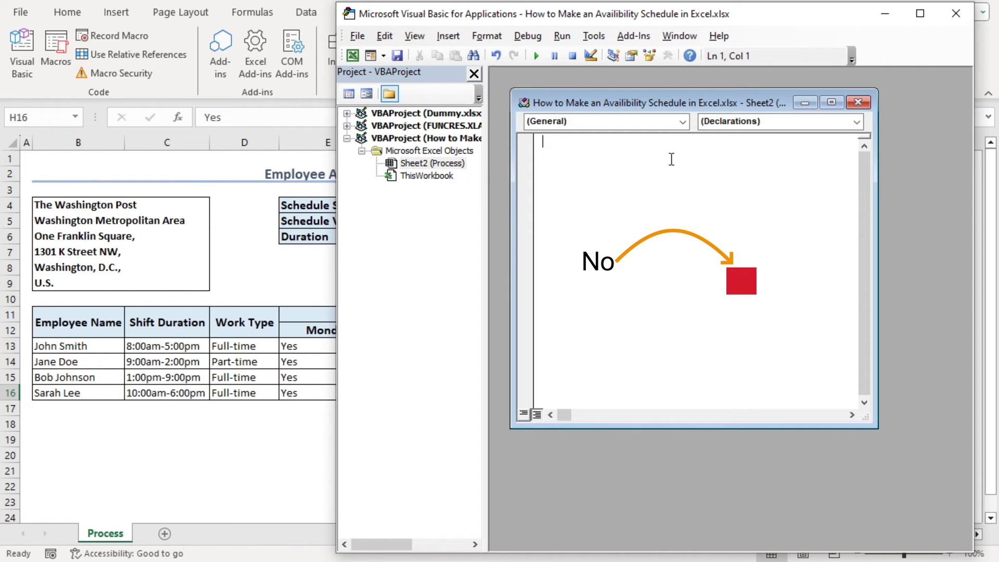
left_click(682, 121)
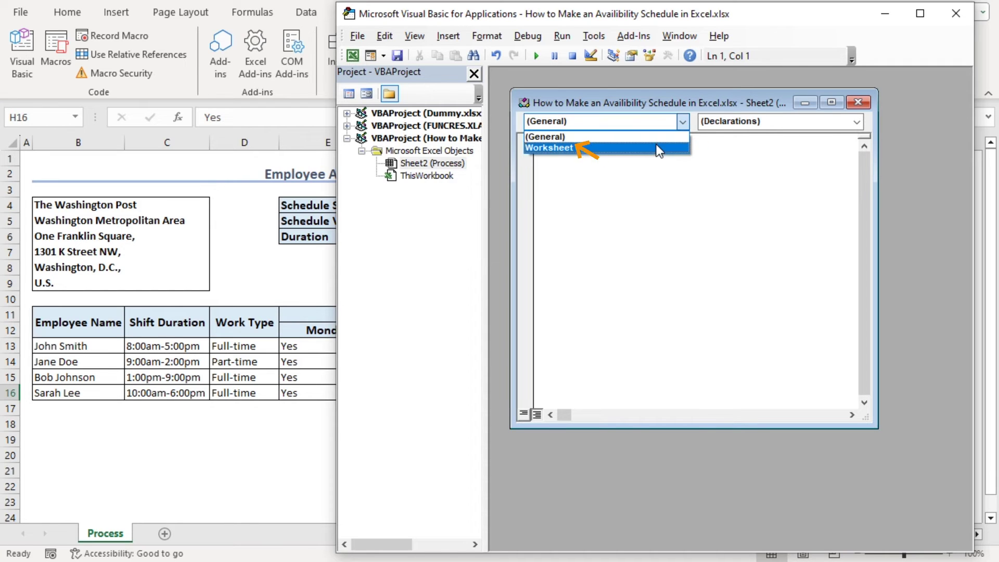
Add a Worksheet_Change procedure for the Worksheet object and delete the SelectionChange stub.
left_click(659, 149)
left_click(857, 121)
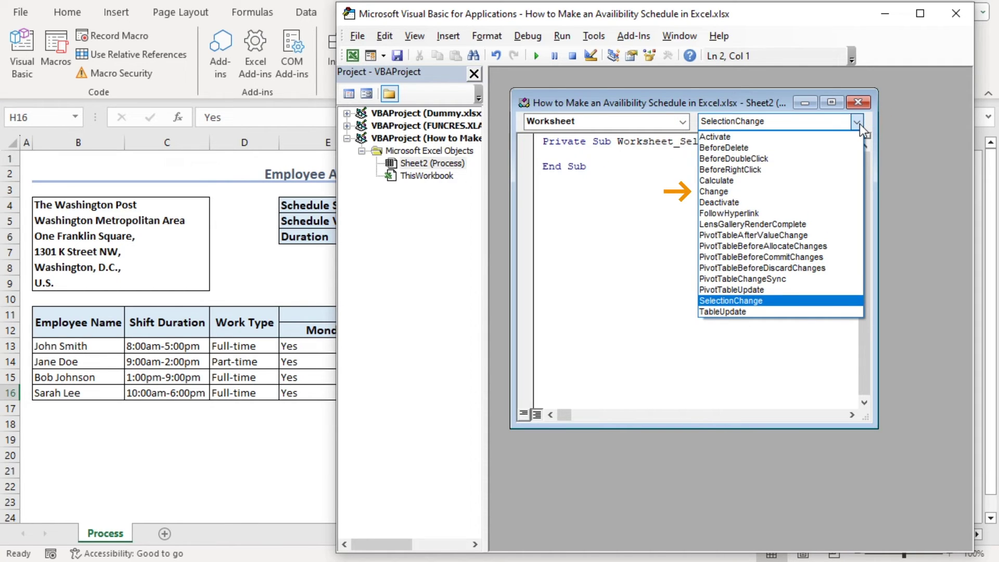
left_click(718, 191)
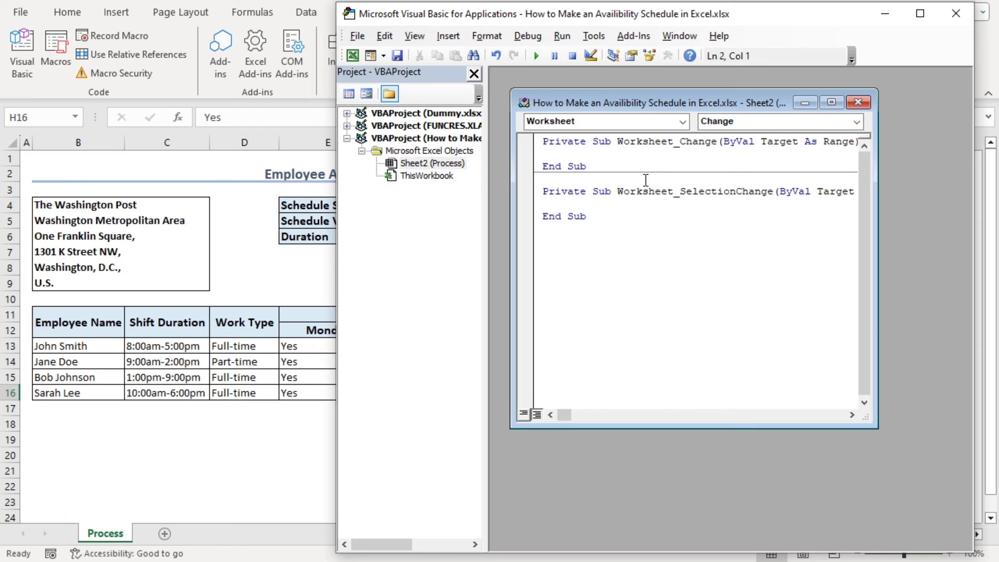
left_click_drag(586, 216, 536, 178)
key("Delete")
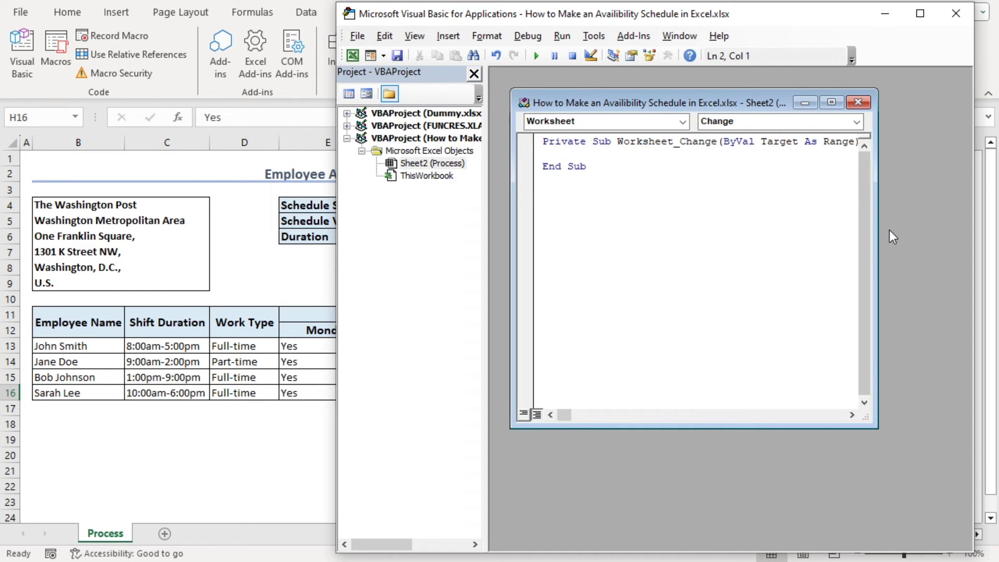
Widen the code window and step through the empty Change procedure with F8.
left_click_drag(877, 227, 964, 221)
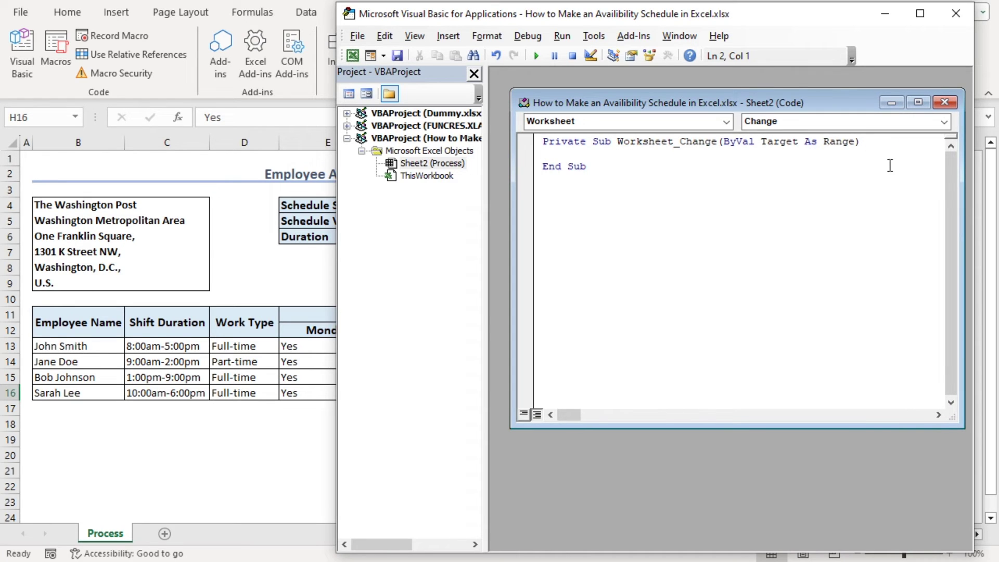
key("F8")
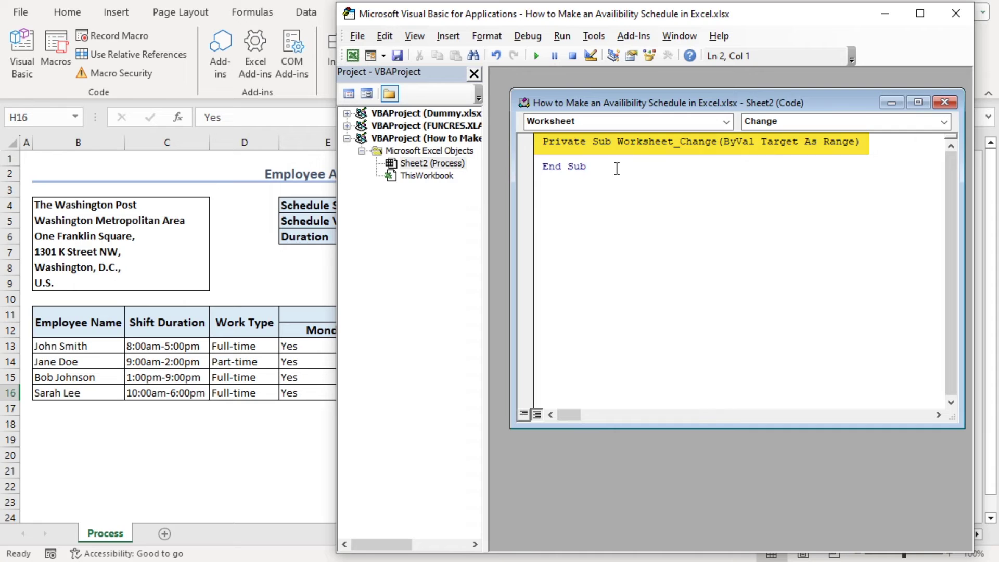
key("F8")
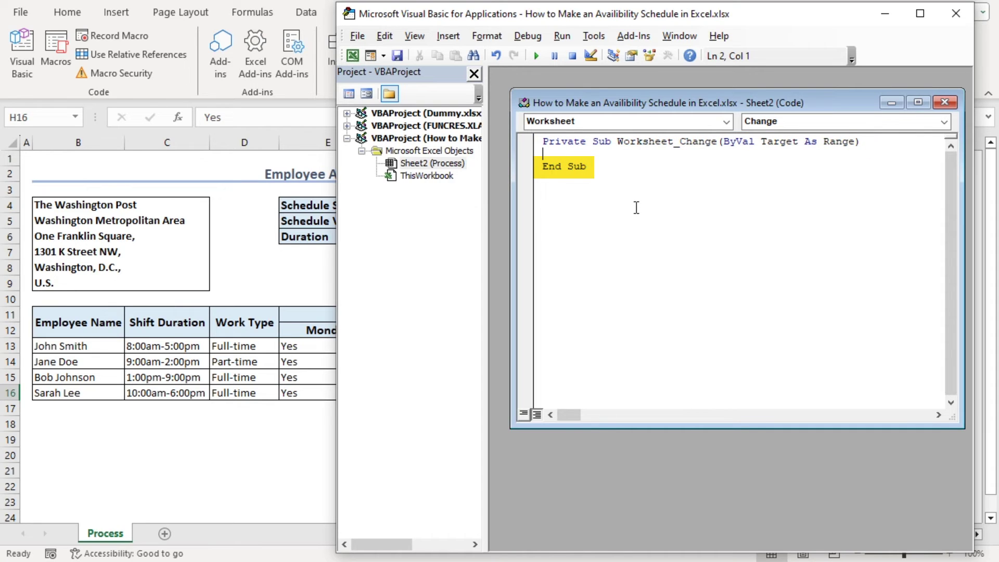
key("F8")
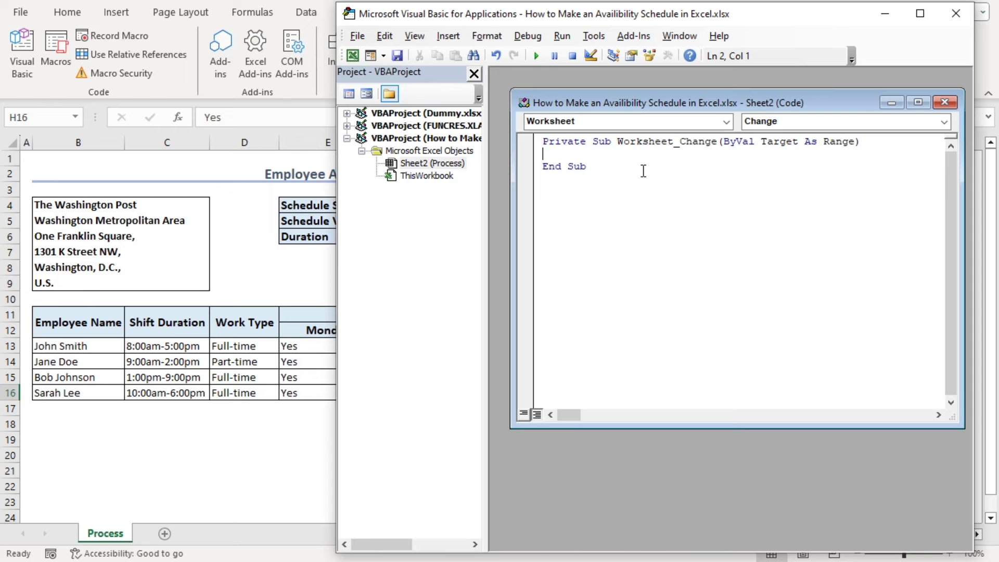
Start the procedure body with the line If LCase(Target.Value) = "no" Then.
type("If Lcase")
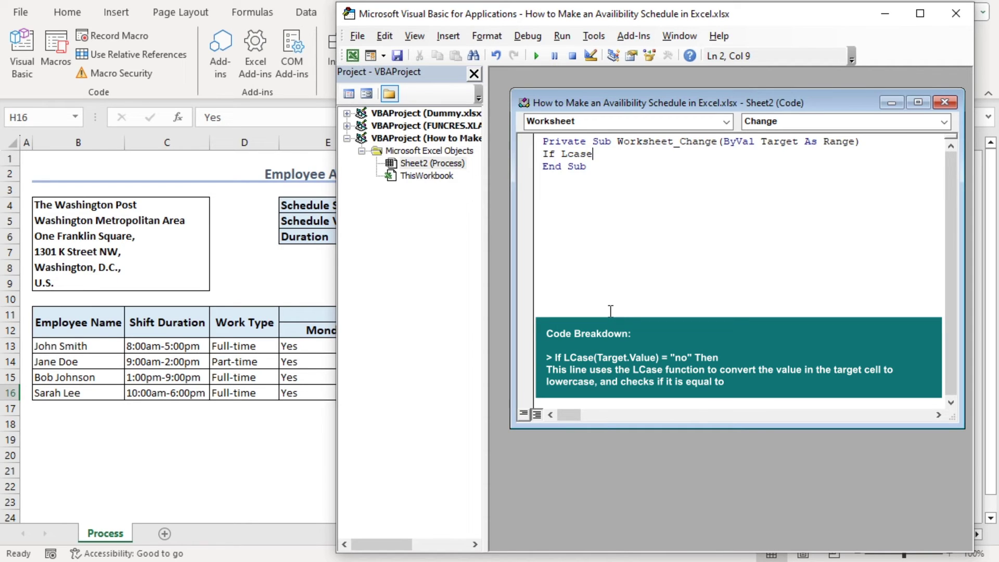
type("(target")
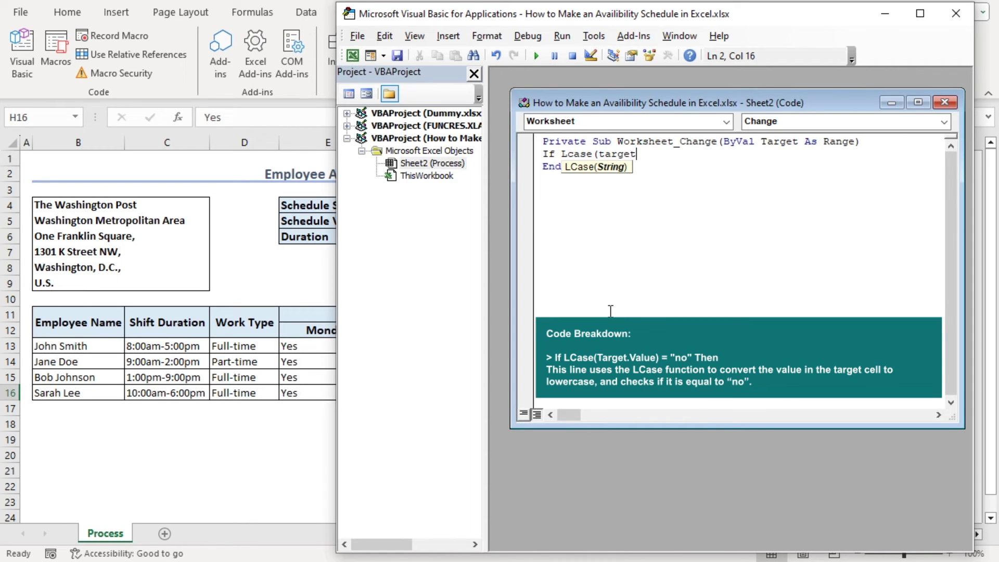
type(".Value)")
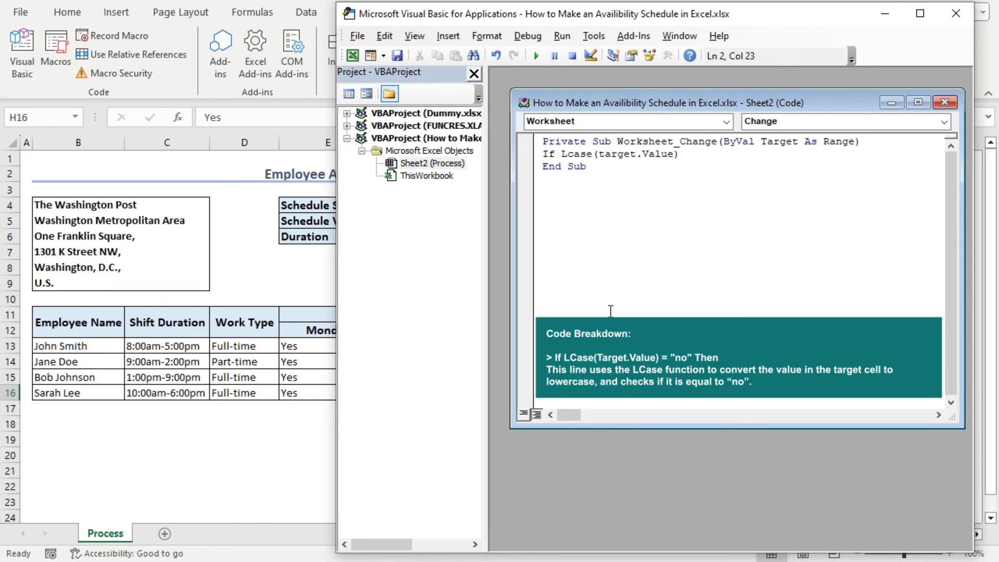
type("=\"no\" then")
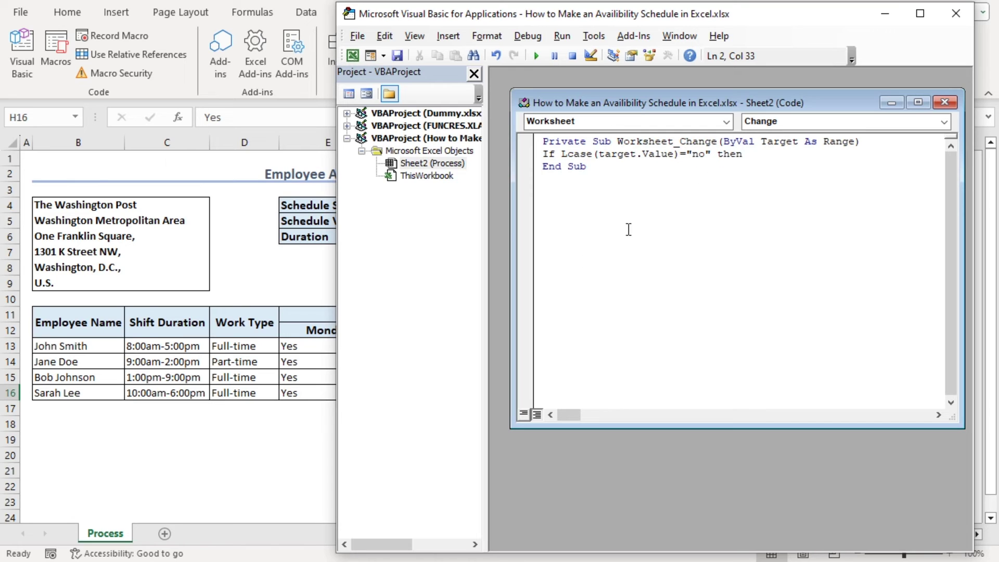
Add the line Target.Interior.ColorIndex = 3 'Red color inside the If branch.
key("Return")
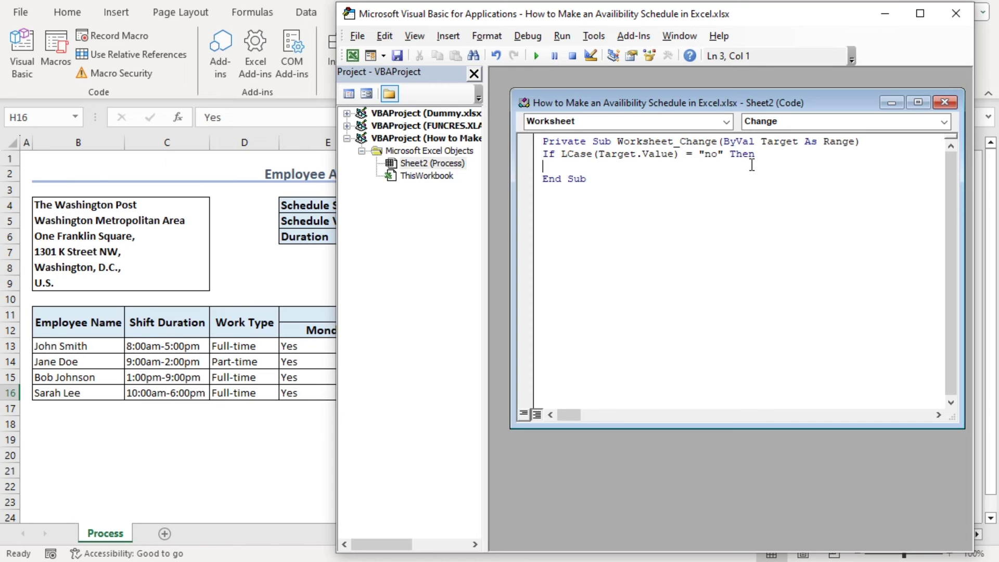
type("target")
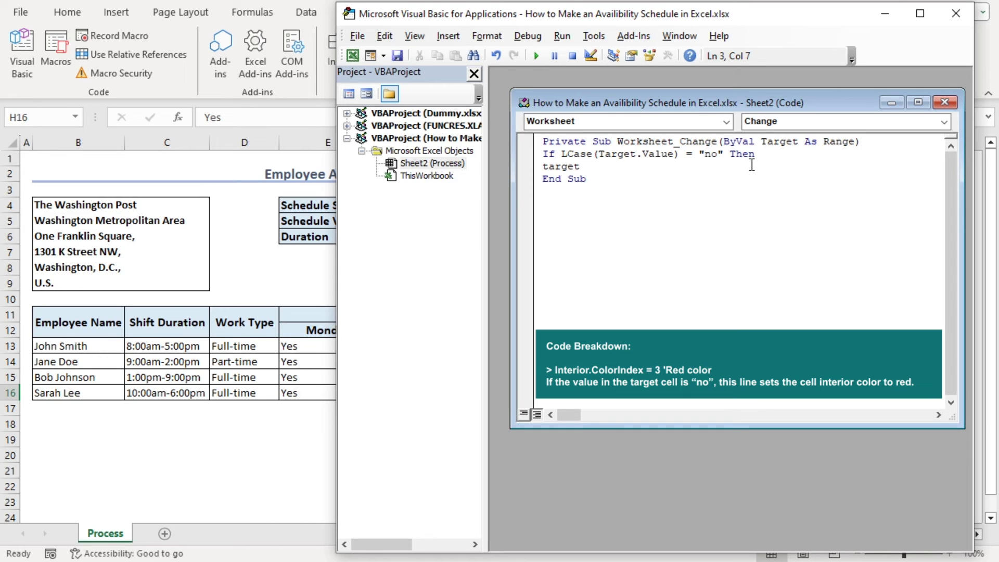
type(".inter")
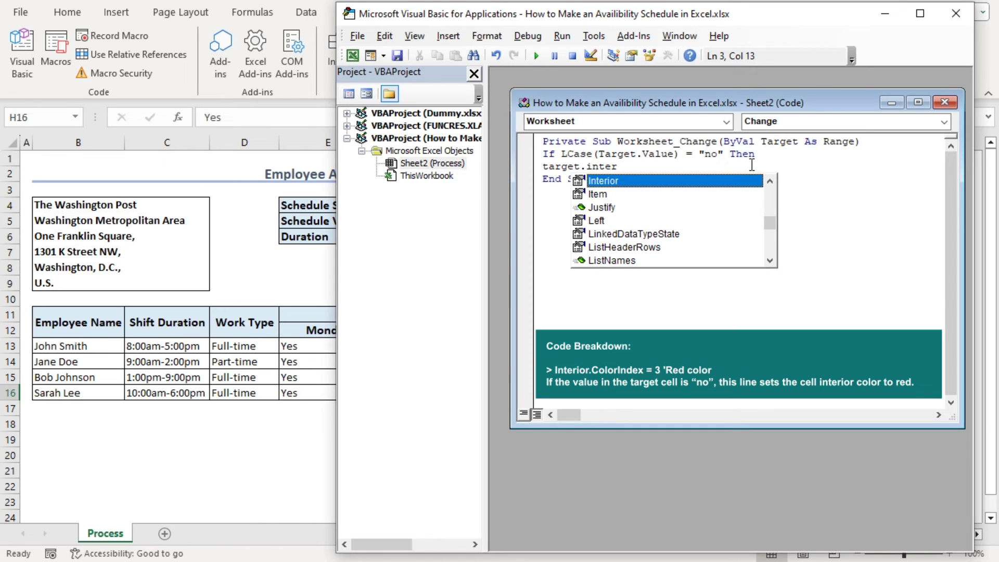
type("ior.")
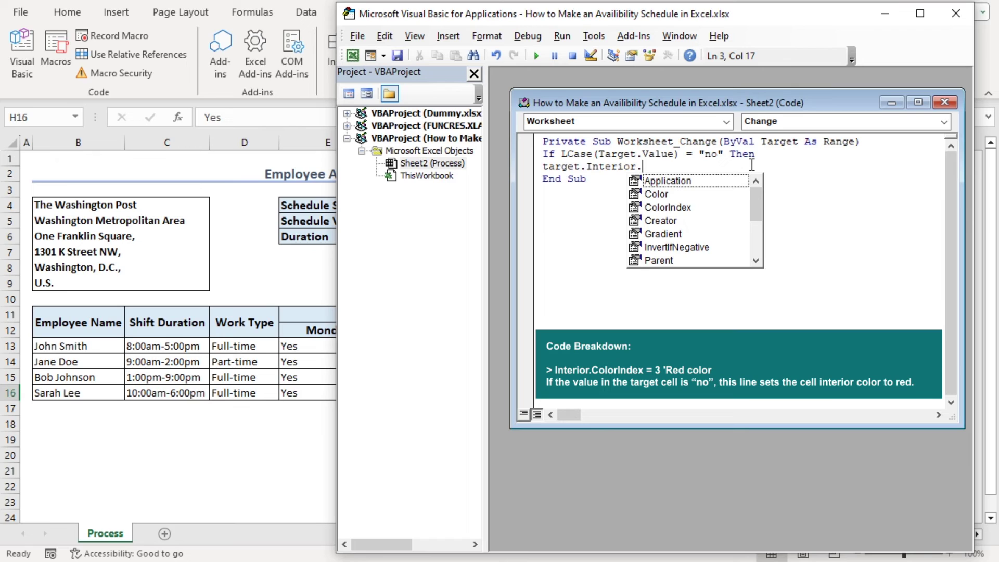
type("color")
key("Down")
key("Tab")
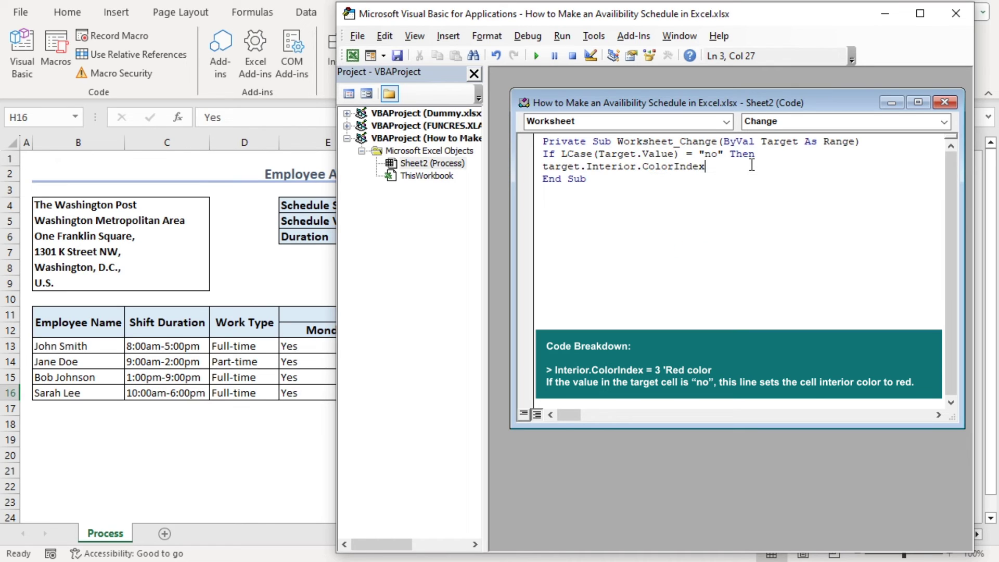
type("=")
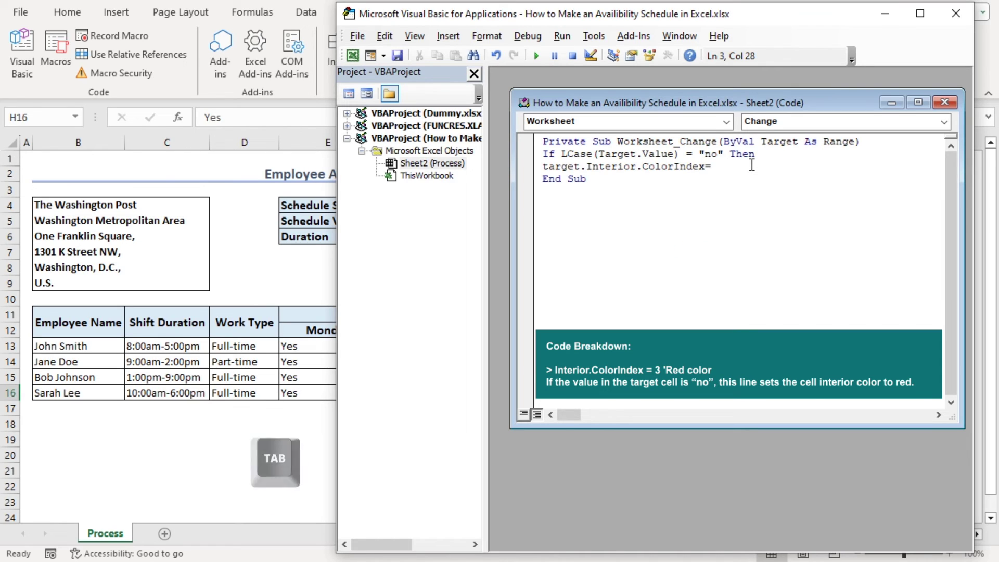
type("3")
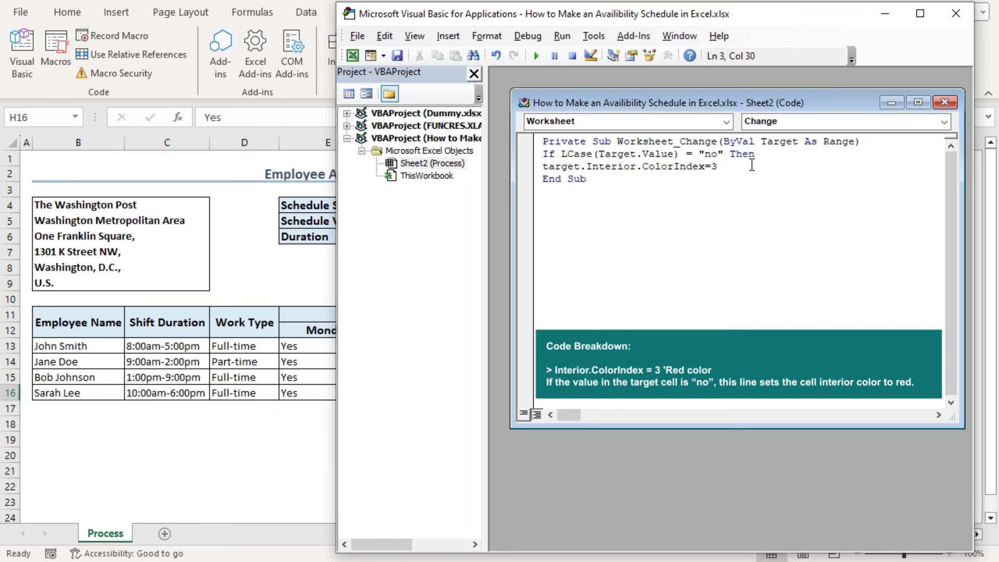
type(" 'Red color")
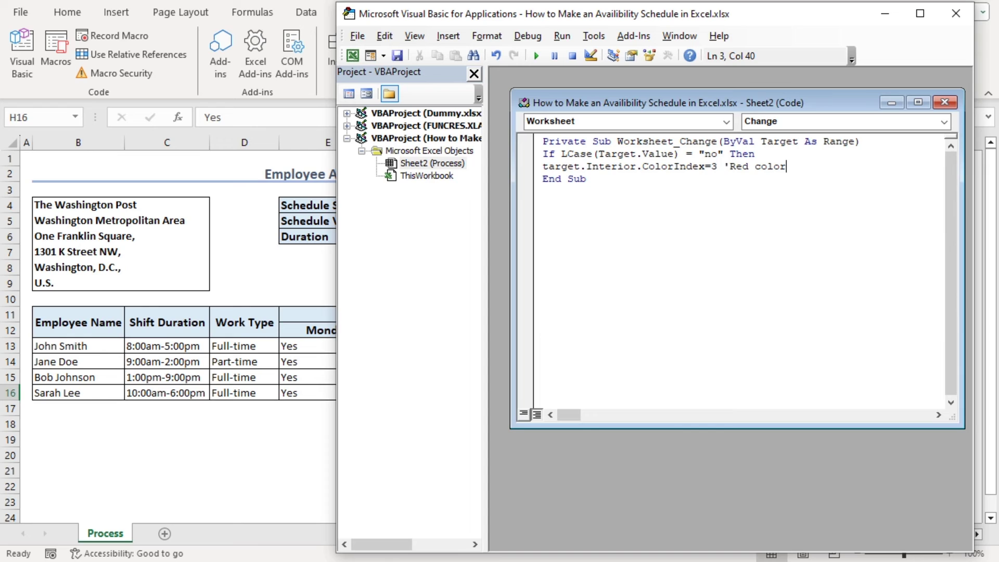
key("Return")
Add Else with Target.Interior.ColorIndex = xlNone 'No Color, then End If, and exit the editor.
type("els")
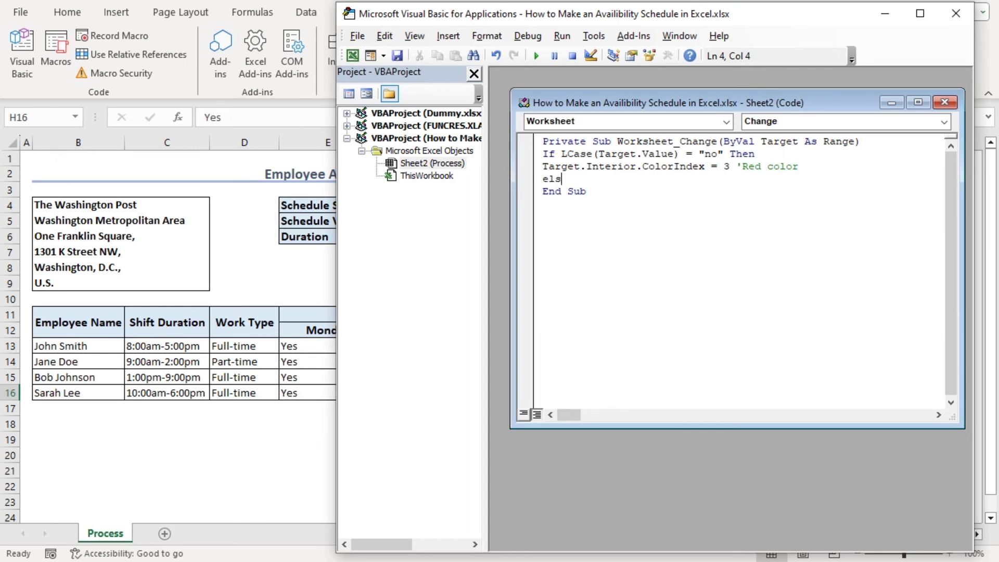
type("e")
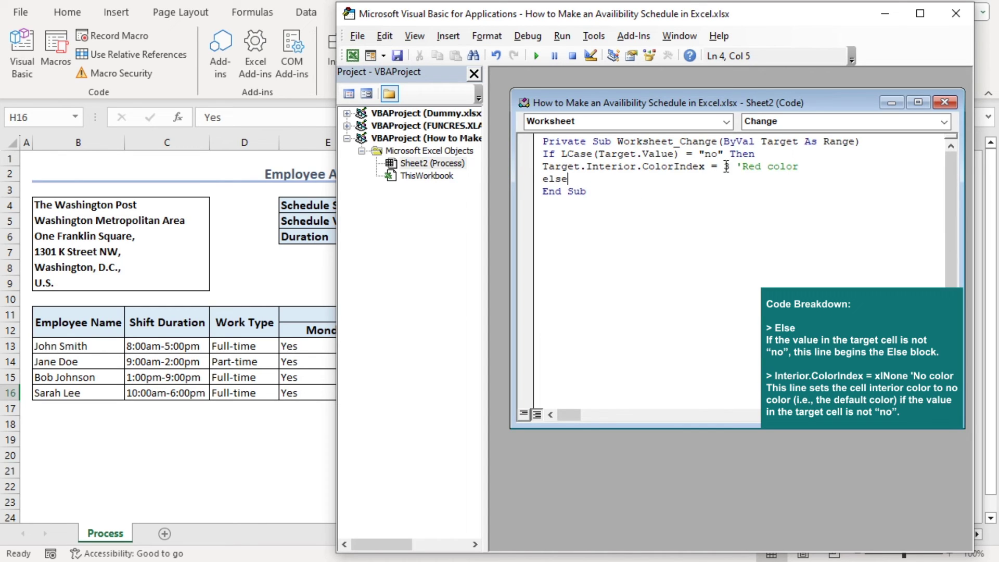
key("Return")
type("target")
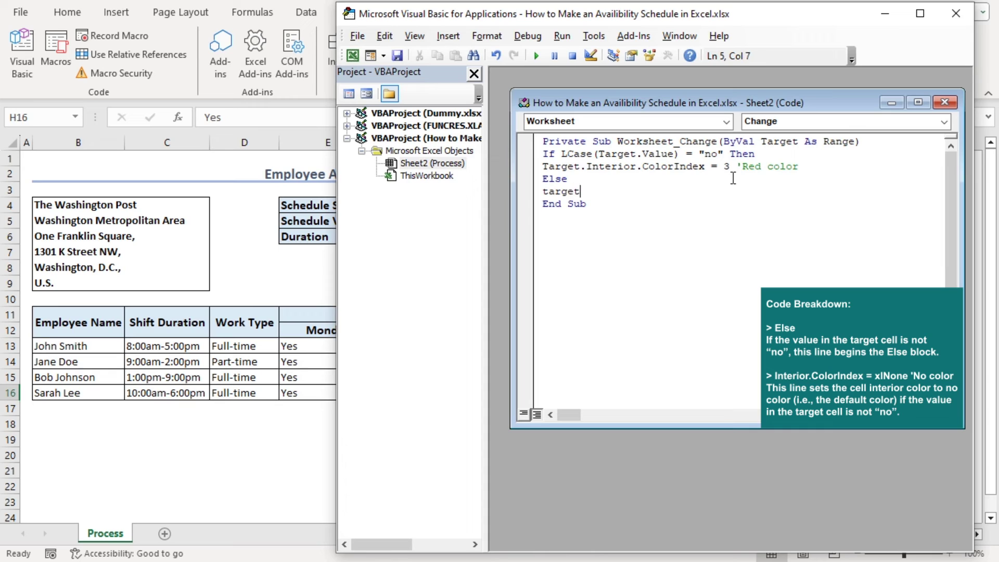
type(".int")
key("Tab")
type(".colori")
key("Tab")
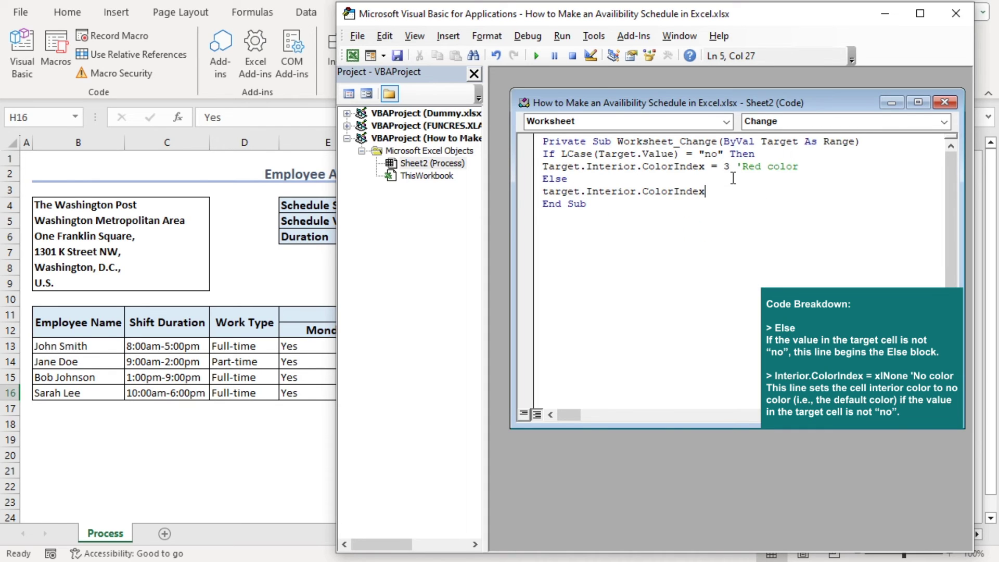
type("=xlnone 'No Color")
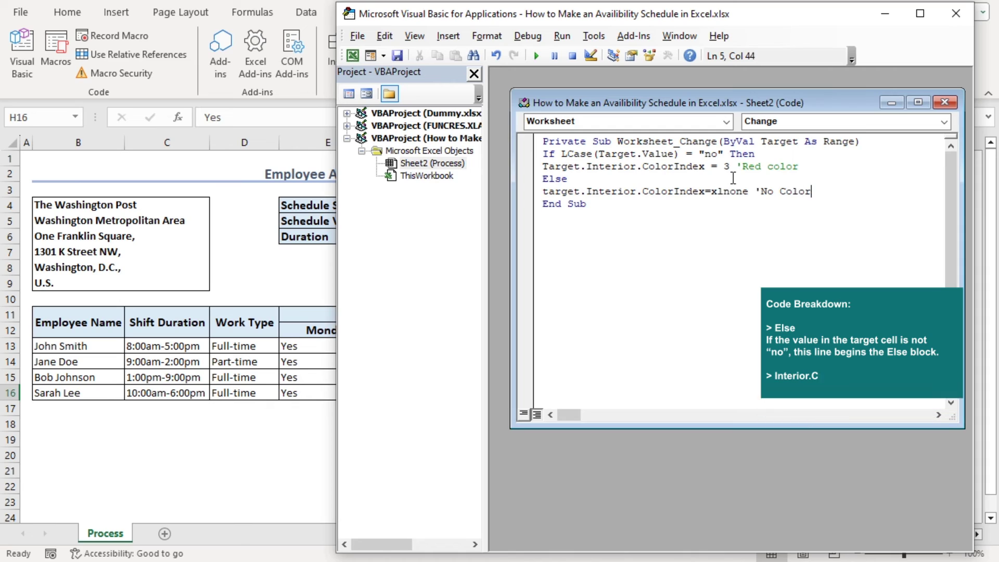
key("Return")
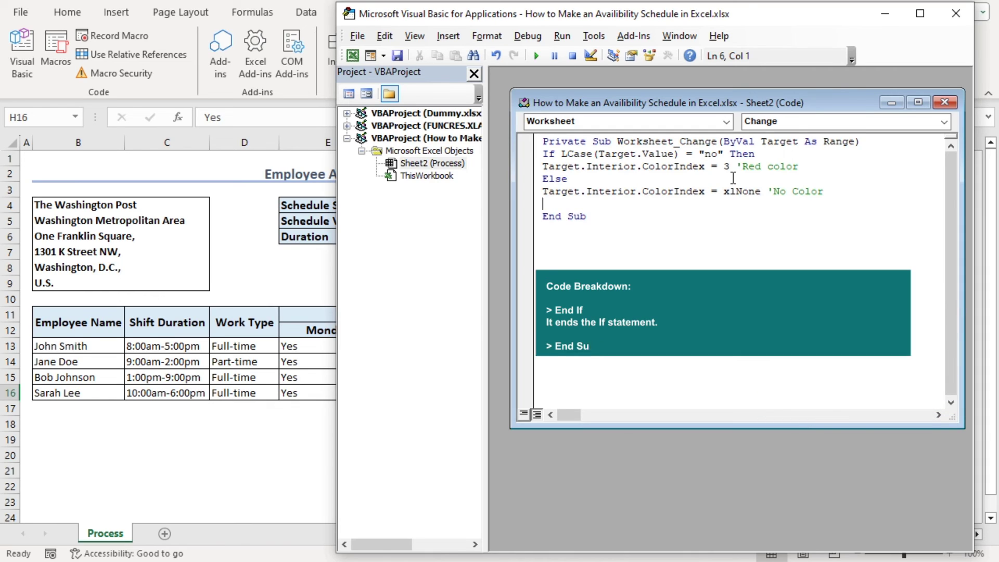
type("End If")
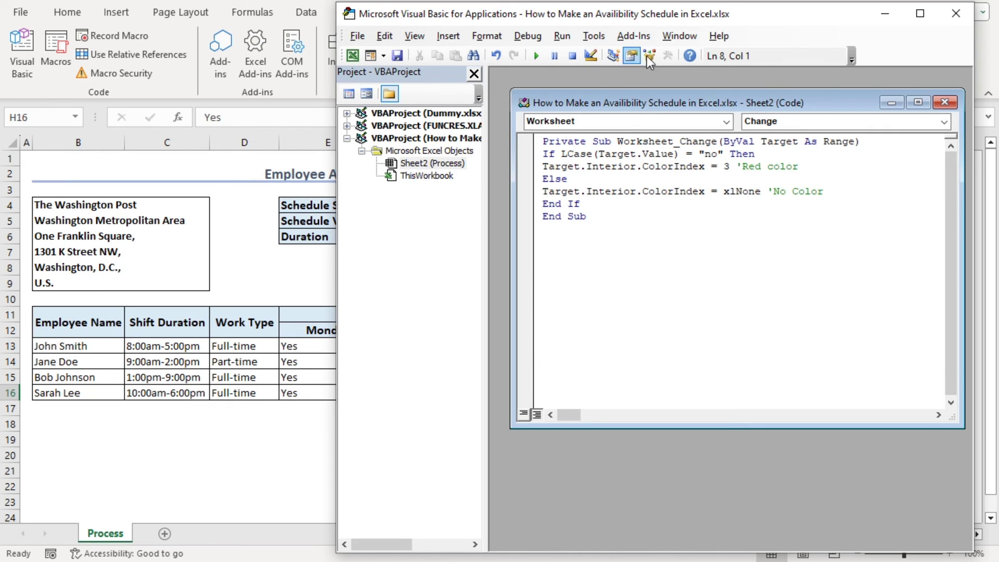
left_click(956, 13)
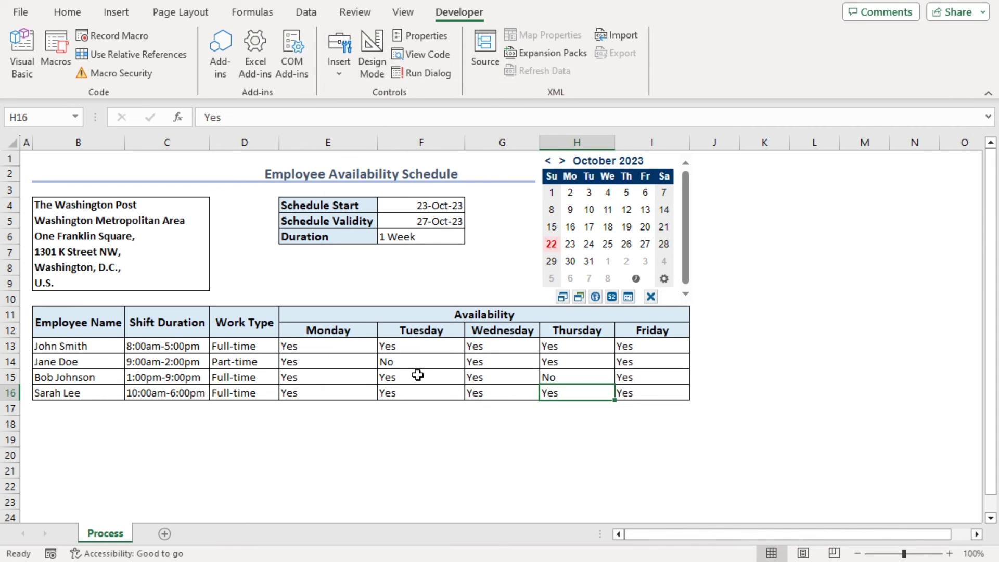
Enter no in F14 and No in E16 to check they turn red.
left_click(393, 363)
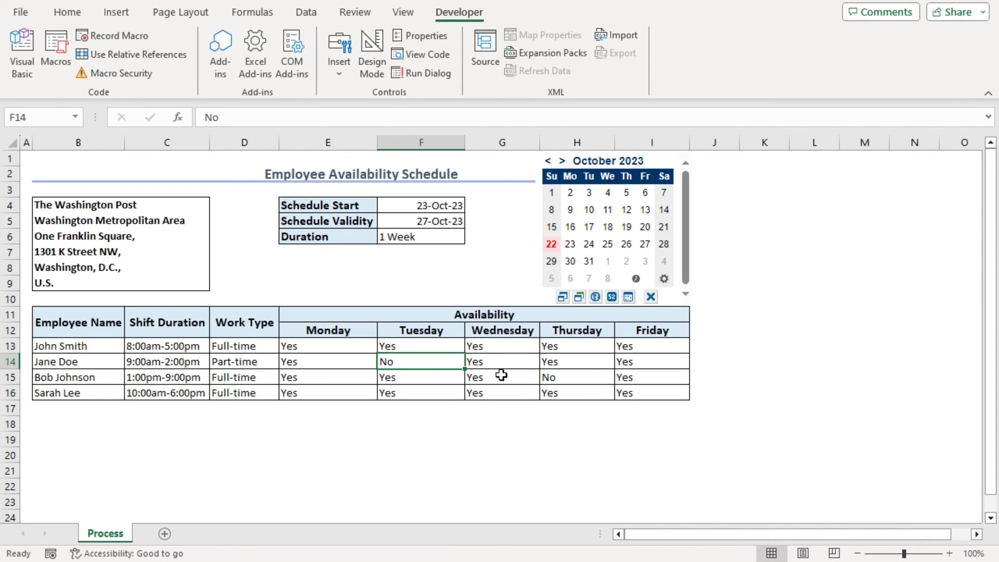
type("no")
key("Return")
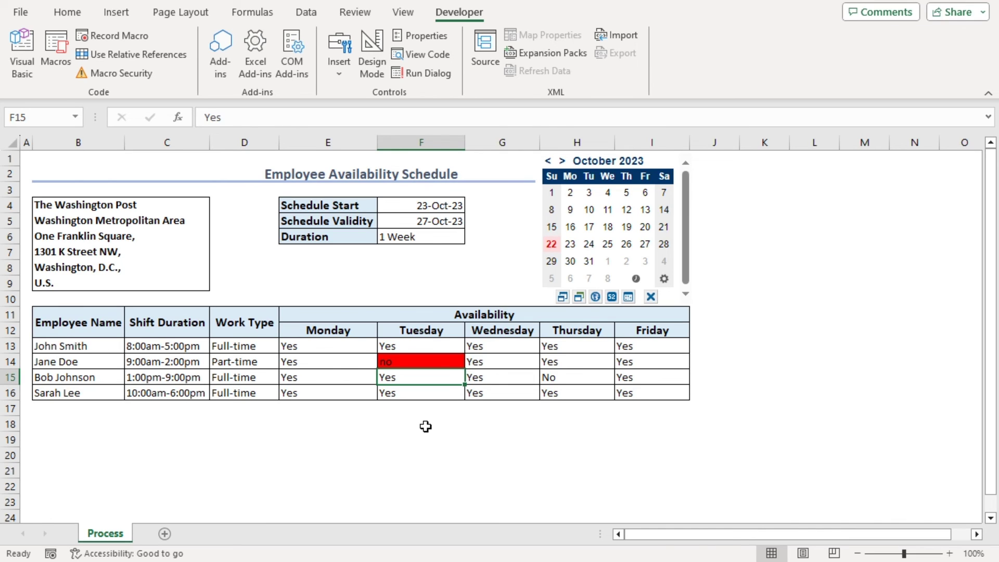
left_click(317, 396)
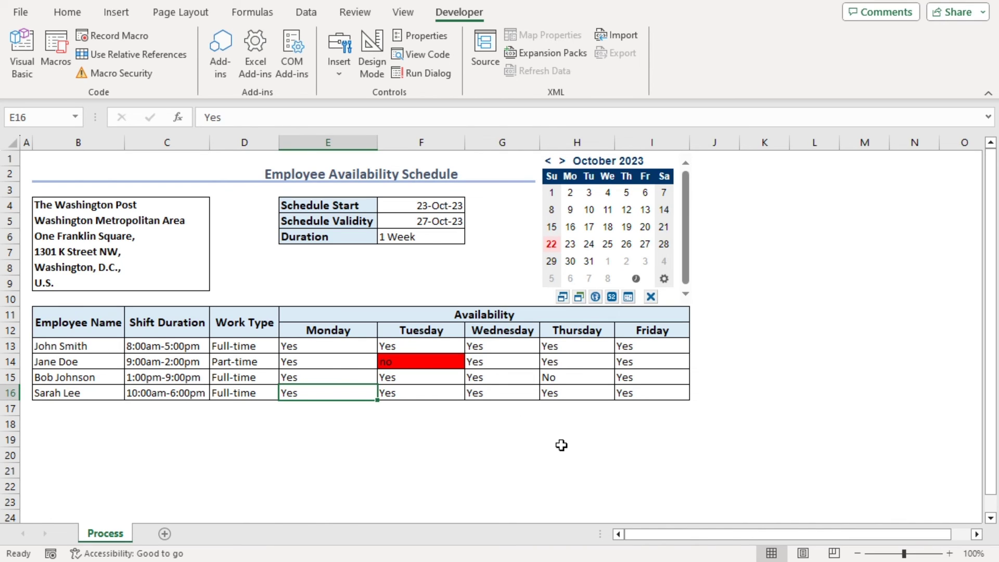
type("No")
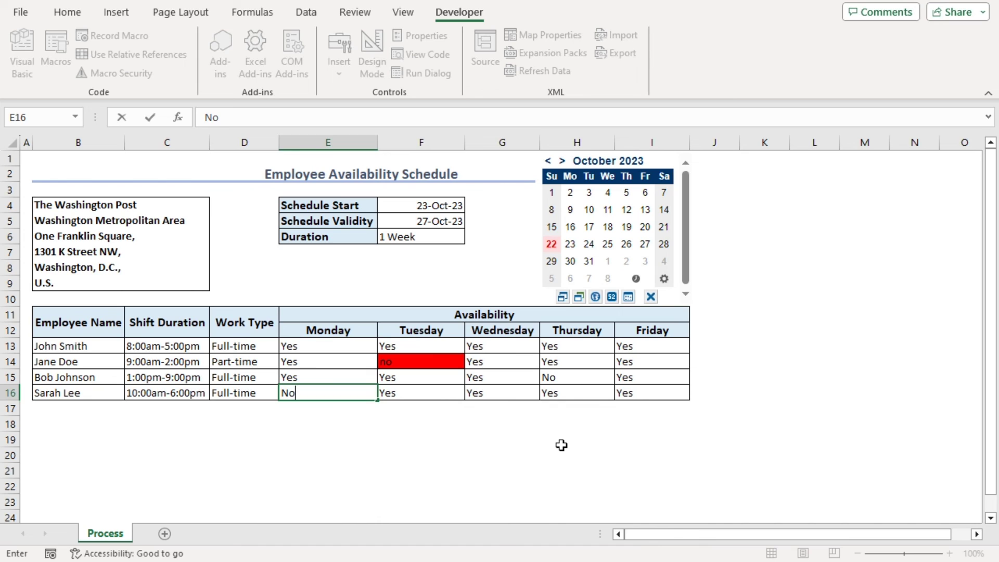
key("Return")
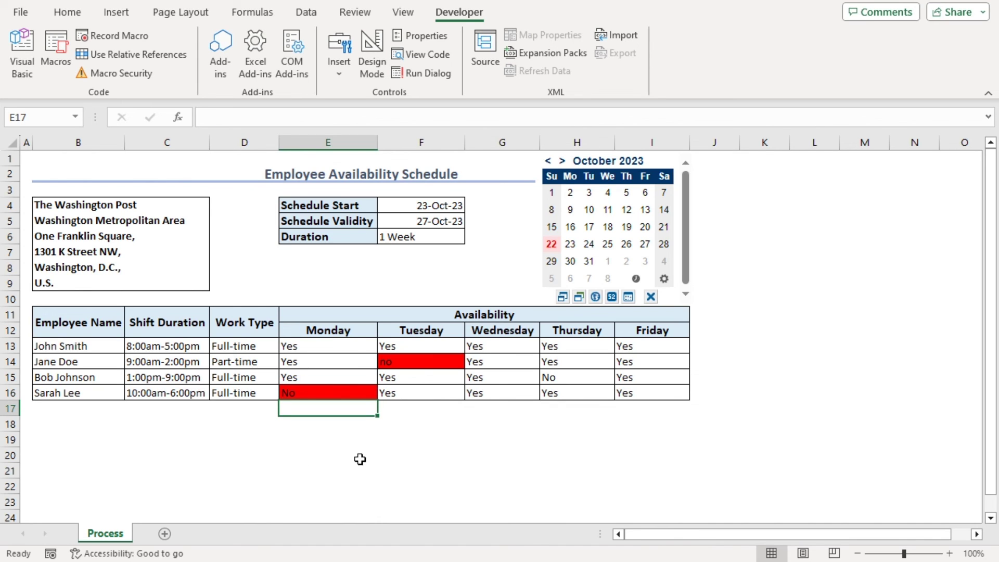
Set H15 to No, then back to Yes to confirm the red fill clears.
left_click(576, 377)
type("No")
key("ctrl+Return")
type("Yes")
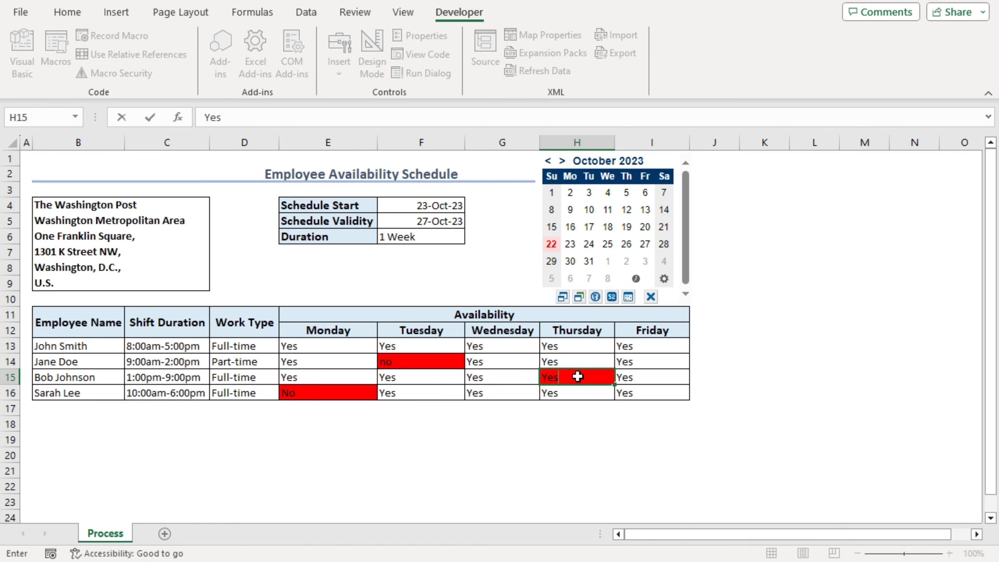
key("Return")
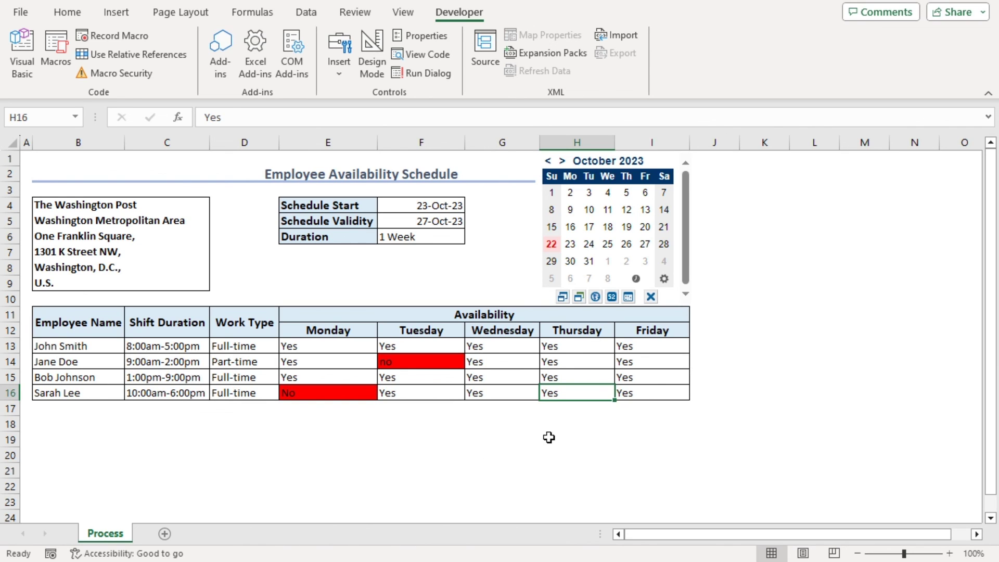
Reset F14 to Yes and type No into Friday cell I14.
left_click(420, 362)
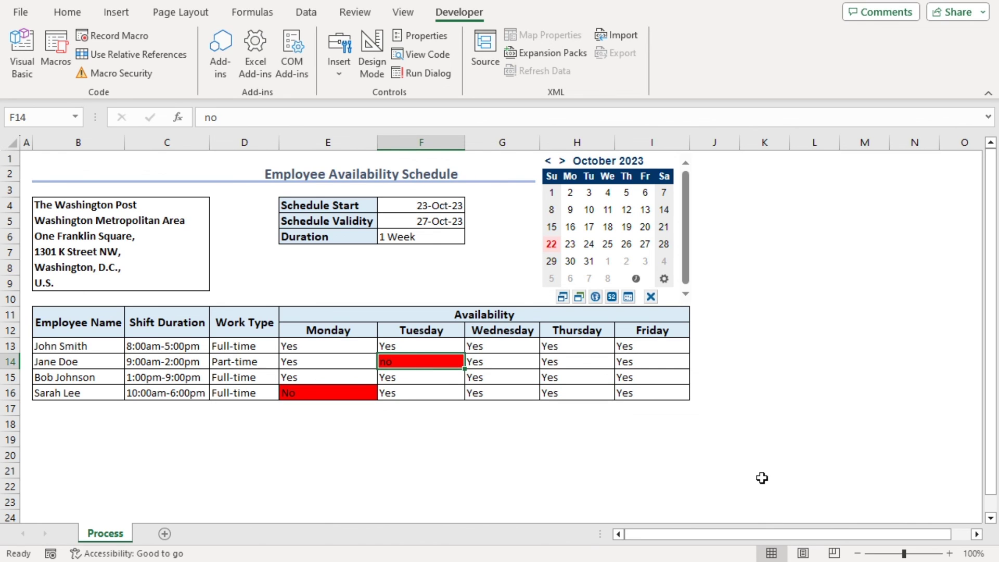
type("Yes")
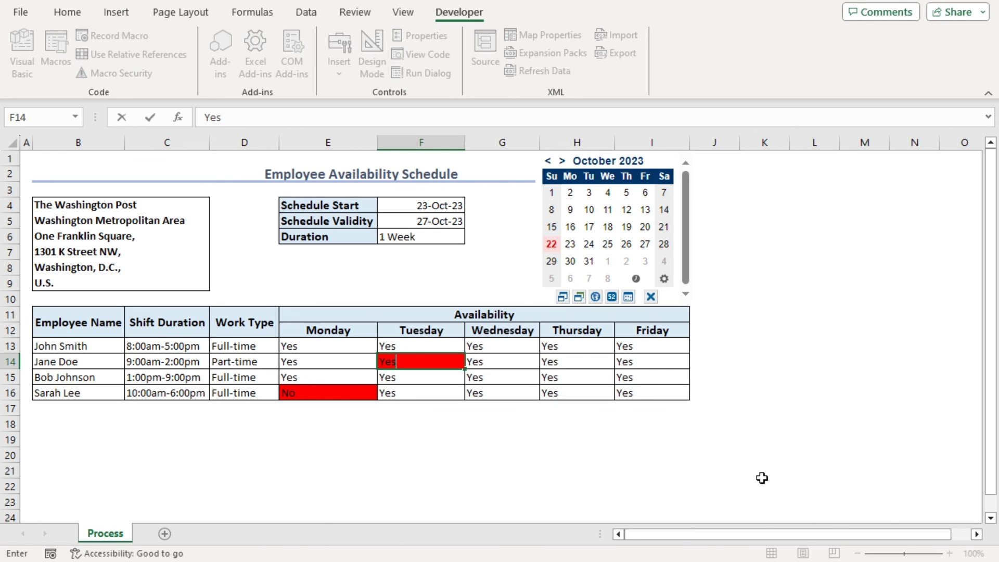
key("Return")
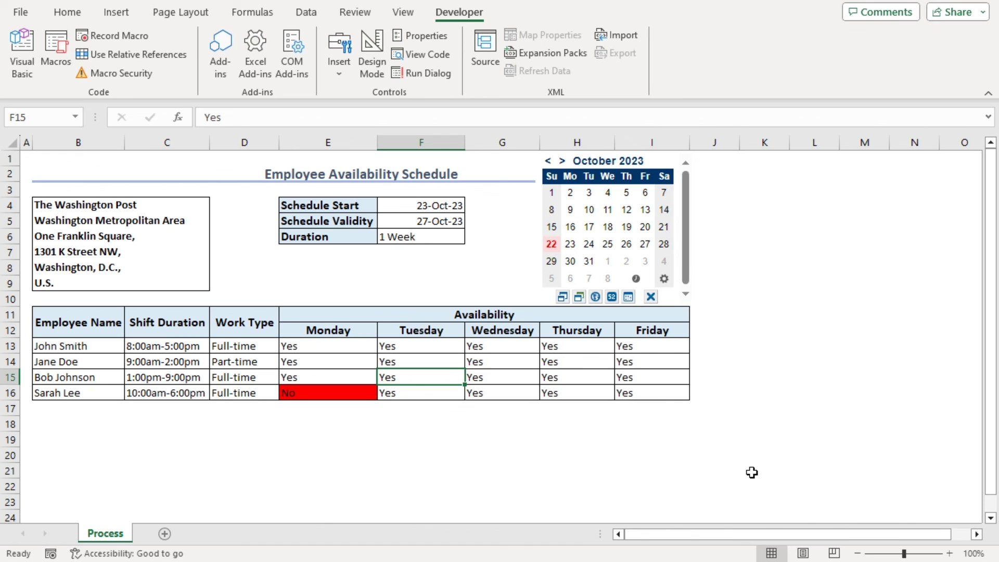
left_click(640, 361)
type("No")
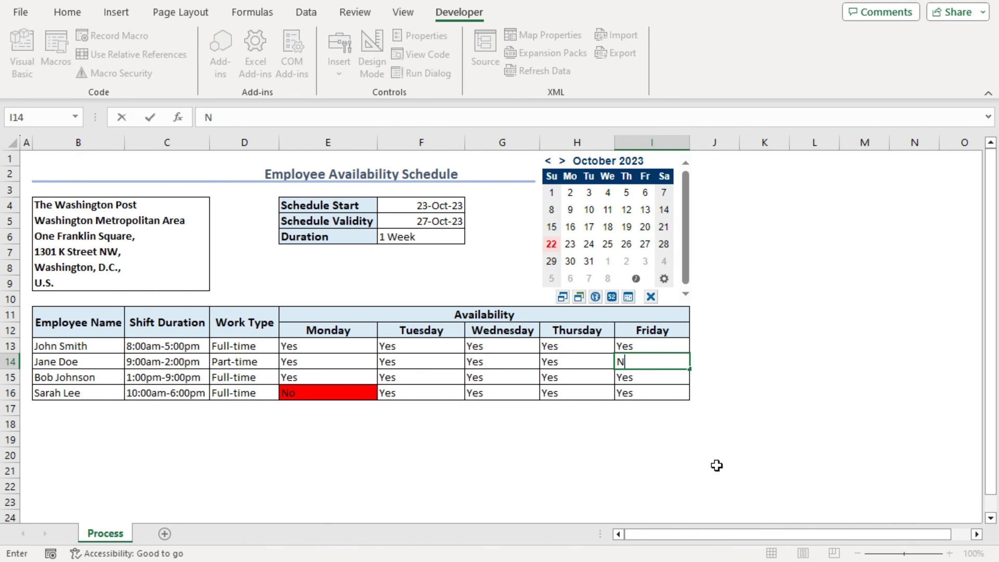